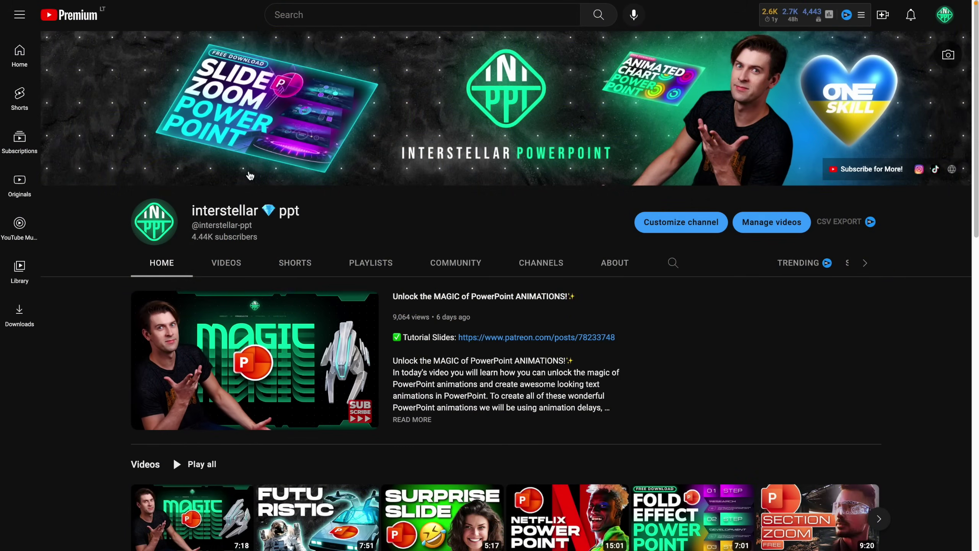
scroll(397, 251, "down", 6)
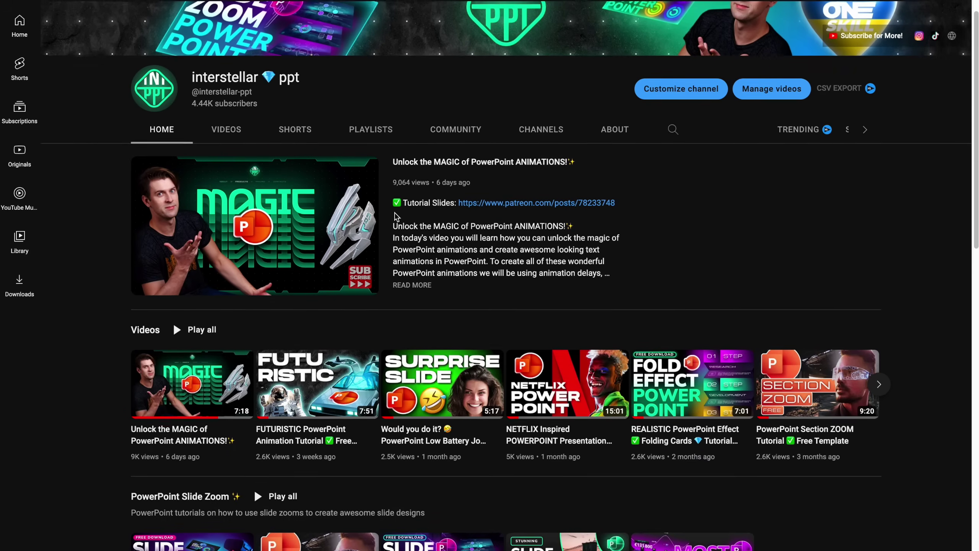
scroll(390, 228, "down", 16)
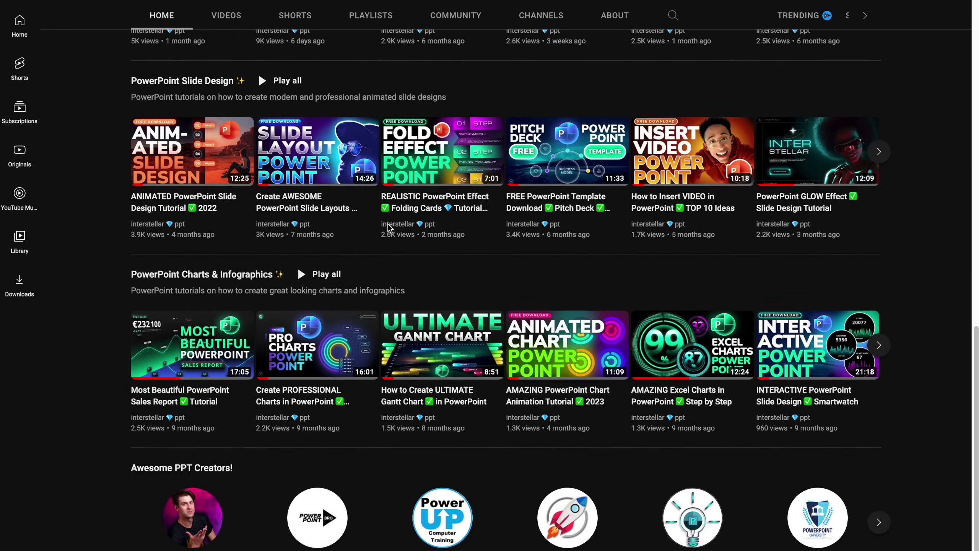
scroll(390, 229, "up", 10)
scroll(389, 228, "up", 15)
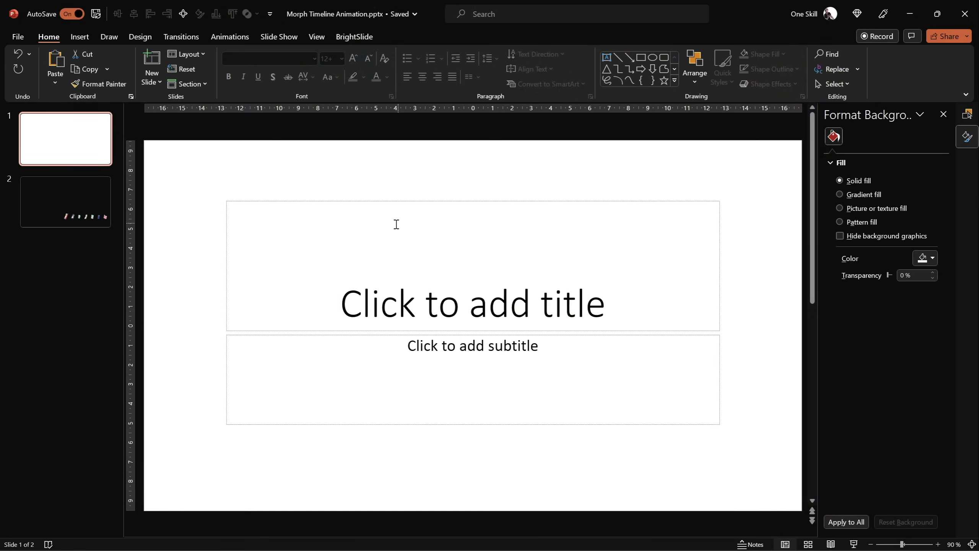
Step: Switch the first slide to the Blank layout and bring up the View settings for guides
left_click(68, 188)
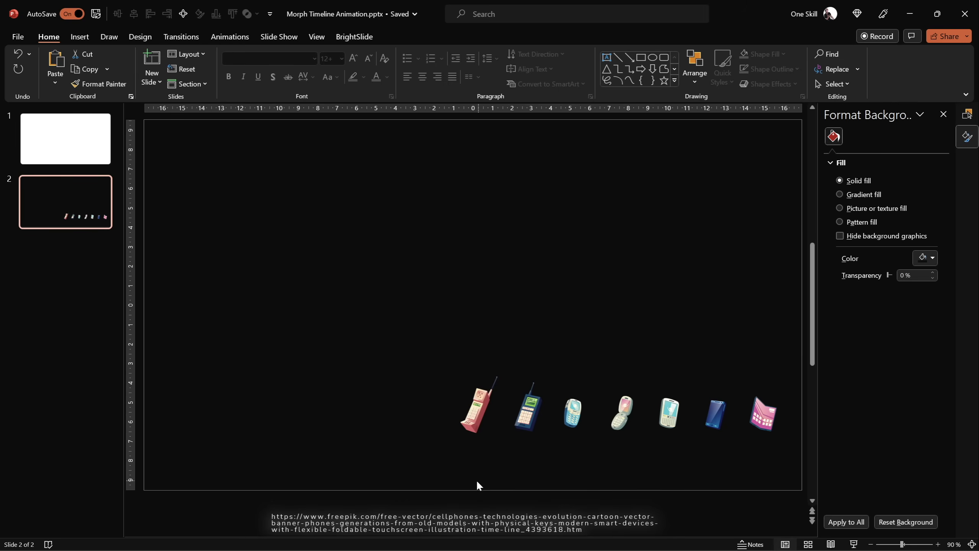
left_click(90, 156)
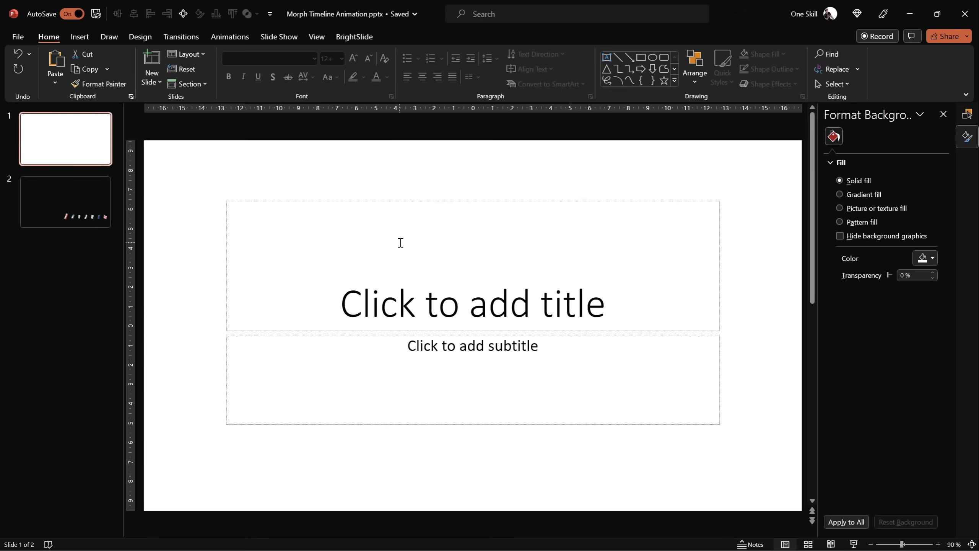
left_click(193, 54)
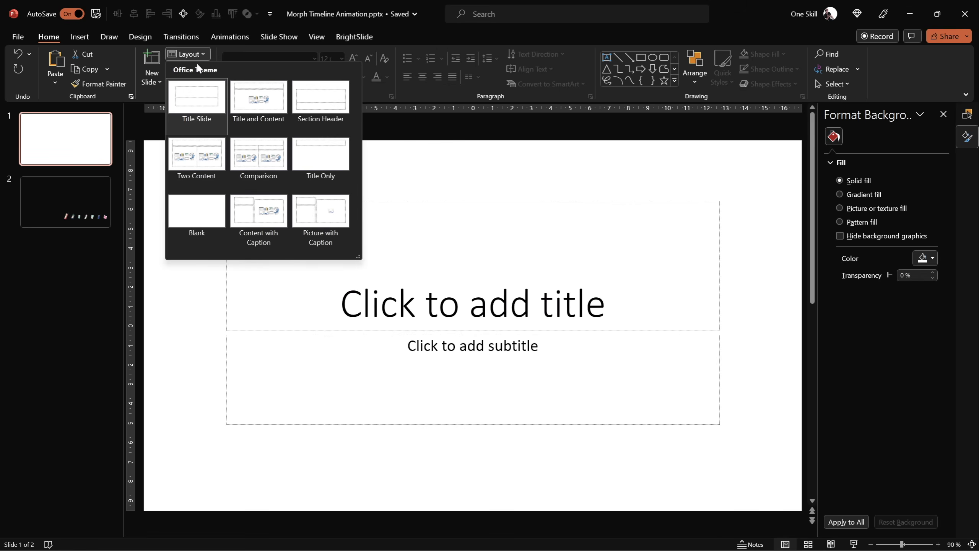
left_click(198, 215)
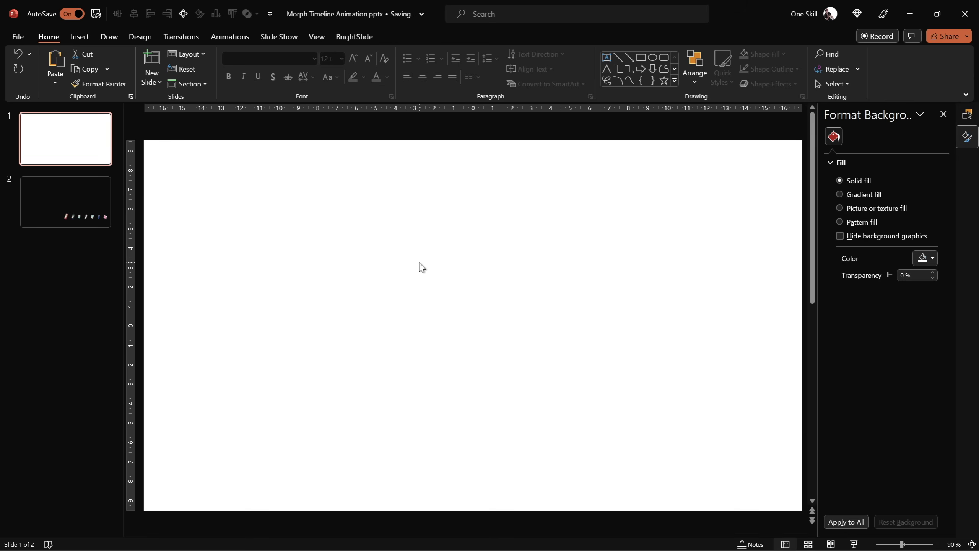
left_click(316, 36)
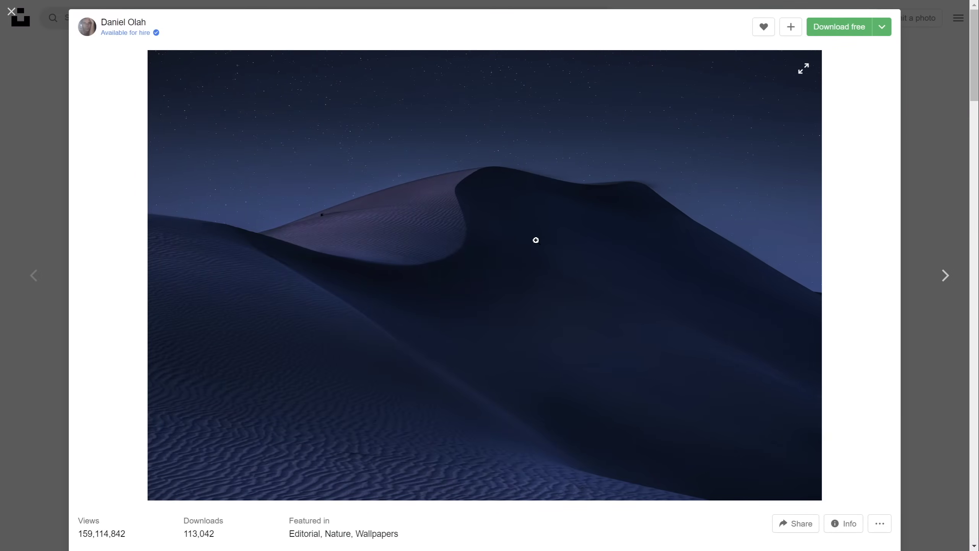
Step: Enlarge the night-time dune photo on Unsplash and copy the image
left_click(534, 234)
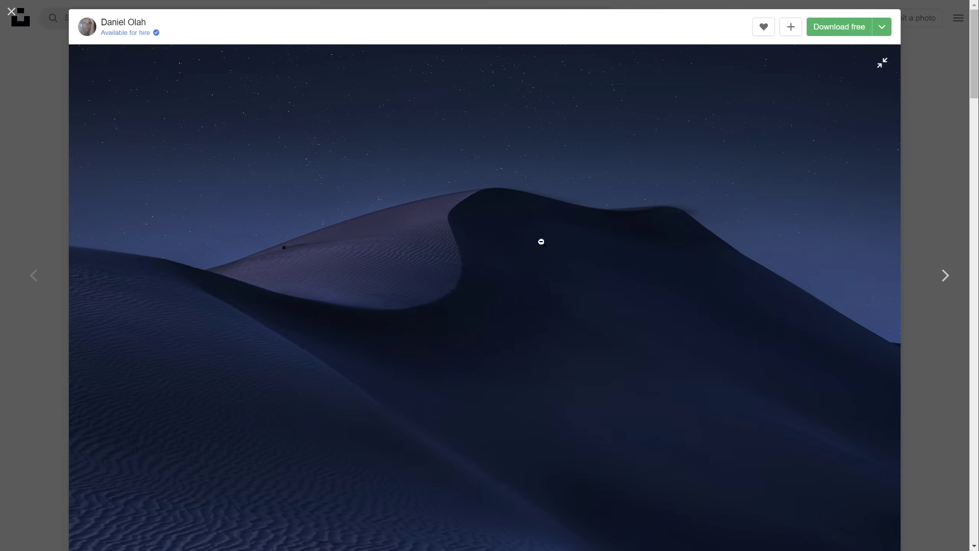
right_click(540, 240)
left_click(578, 282)
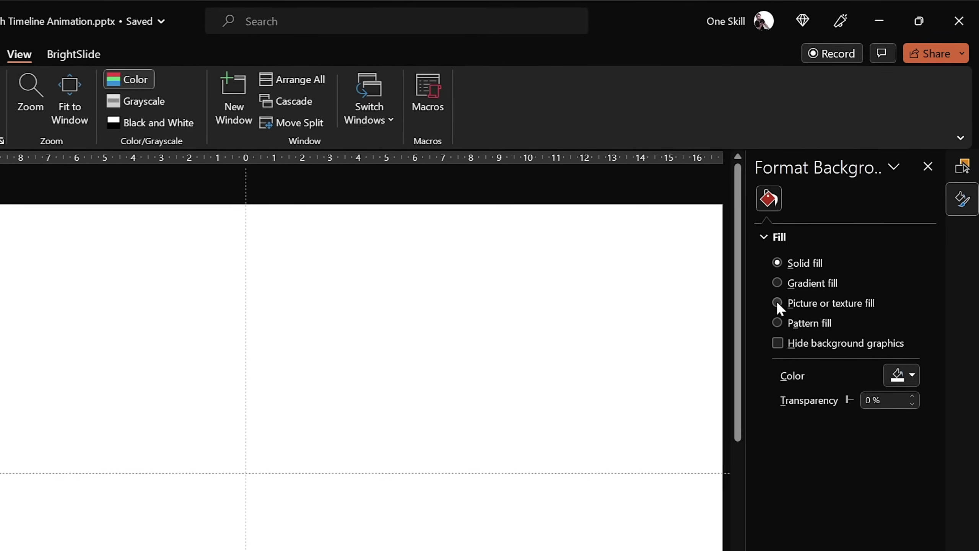
Step: Fill the slide background with the copied dune photo, then test and delete a background-filled circle
left_click(835, 214)
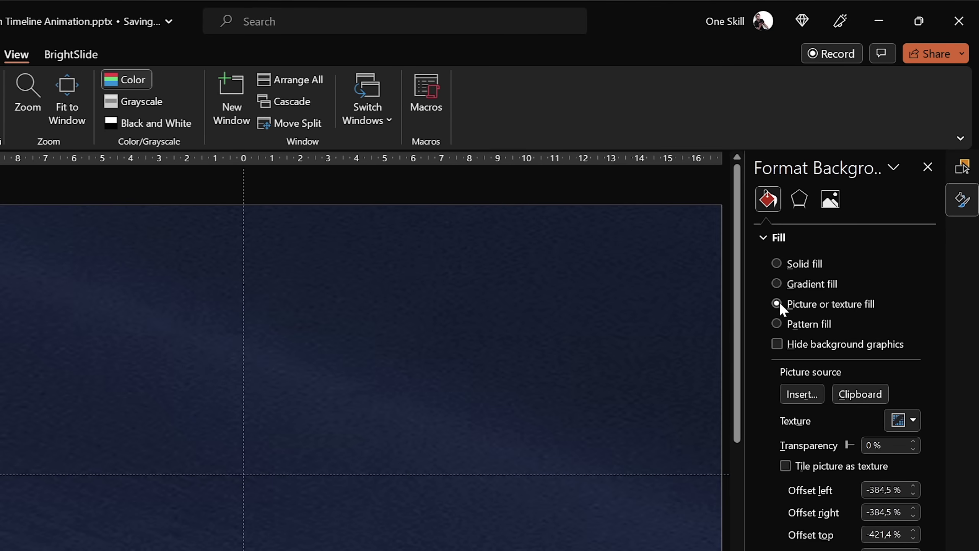
left_click(866, 395)
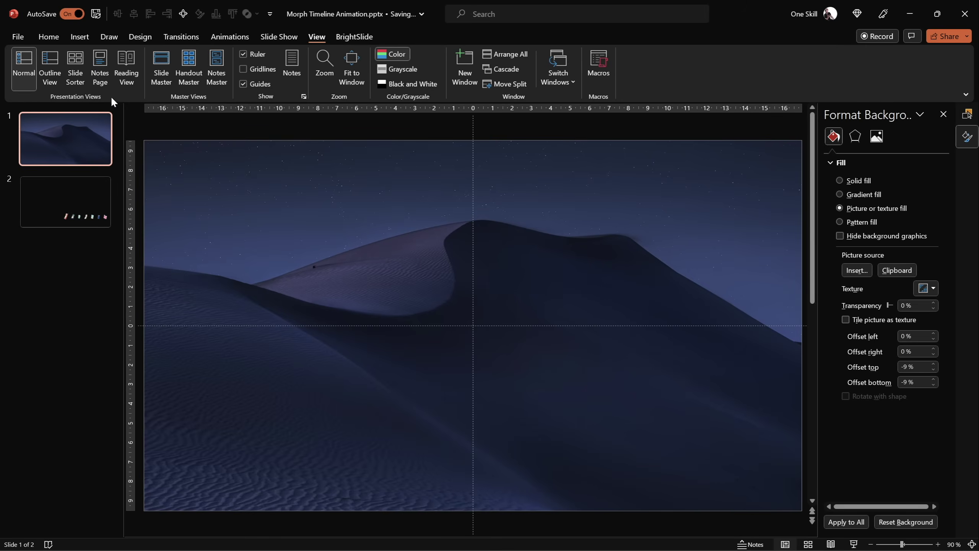
left_click(81, 38)
left_click(191, 76)
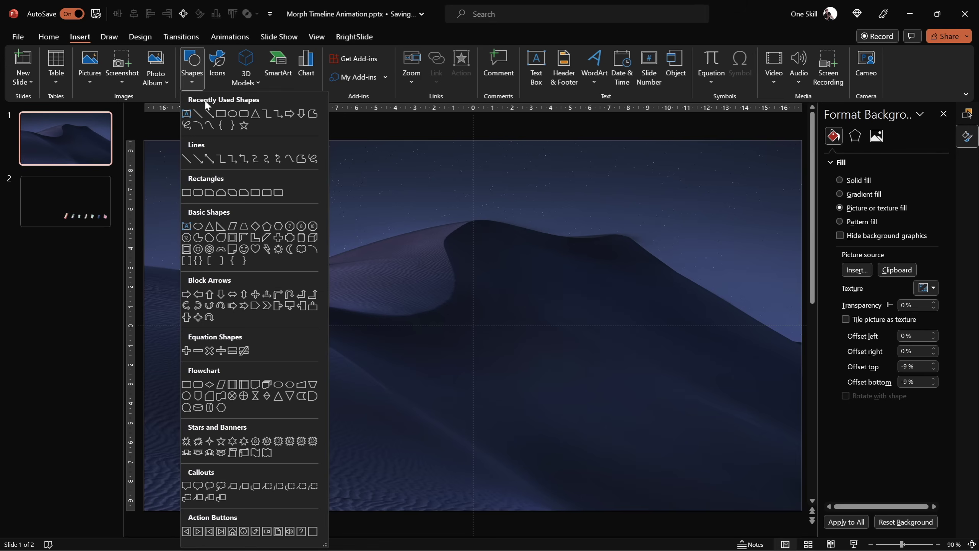
left_click(232, 113)
left_click_drag(326, 214, 429, 318)
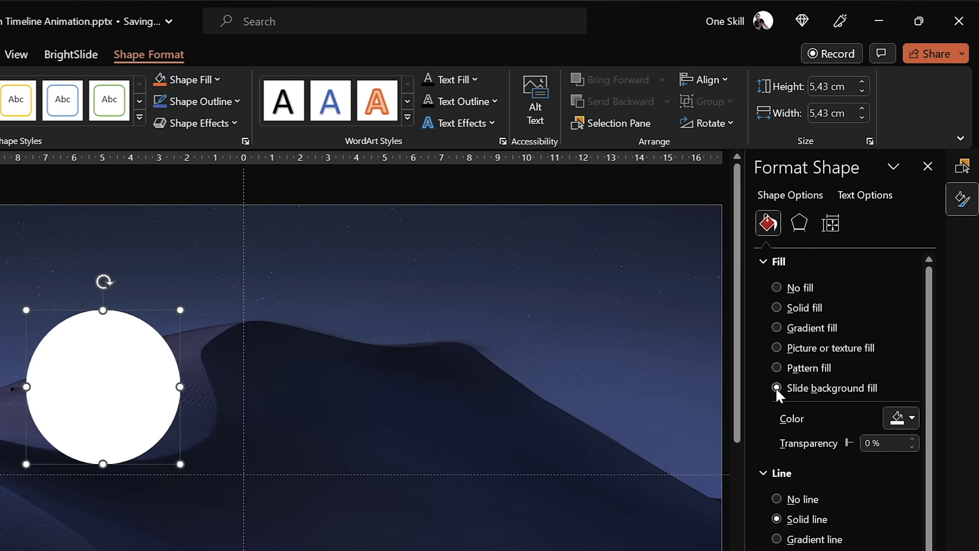
left_click(840, 266)
left_click_drag(144, 388, 195, 331)
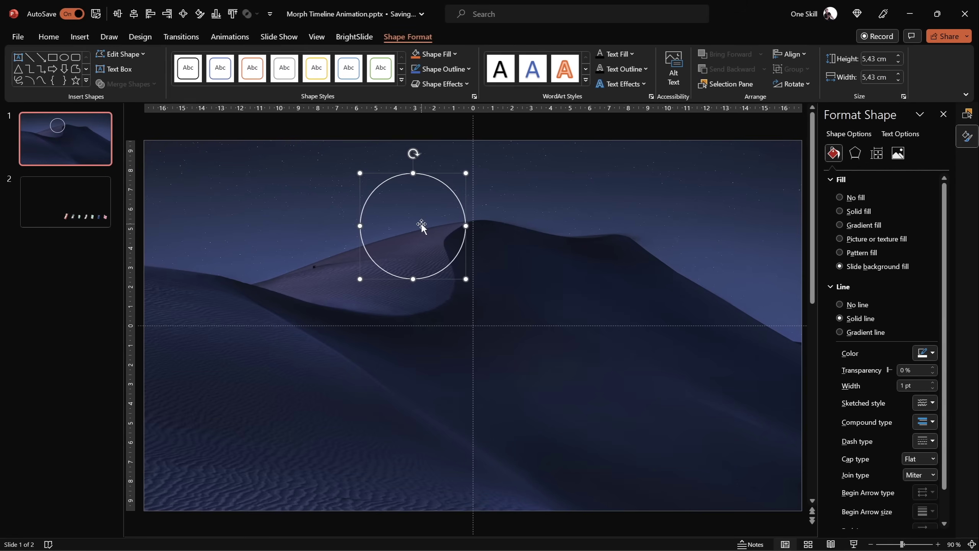
key("Delete")
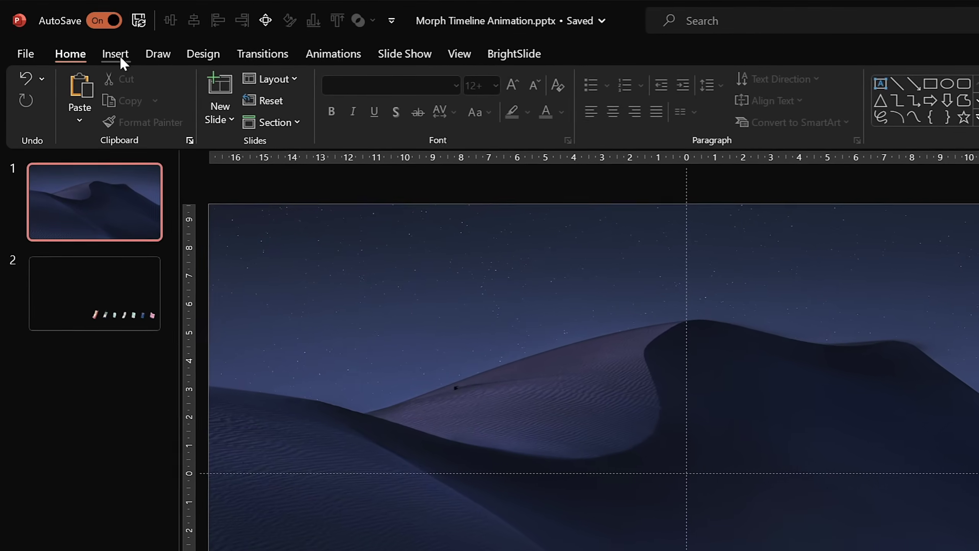
Step: Draw a horizontal line rightward from the slide centre across the lower dune area
left_click(79, 36)
left_click(279, 112)
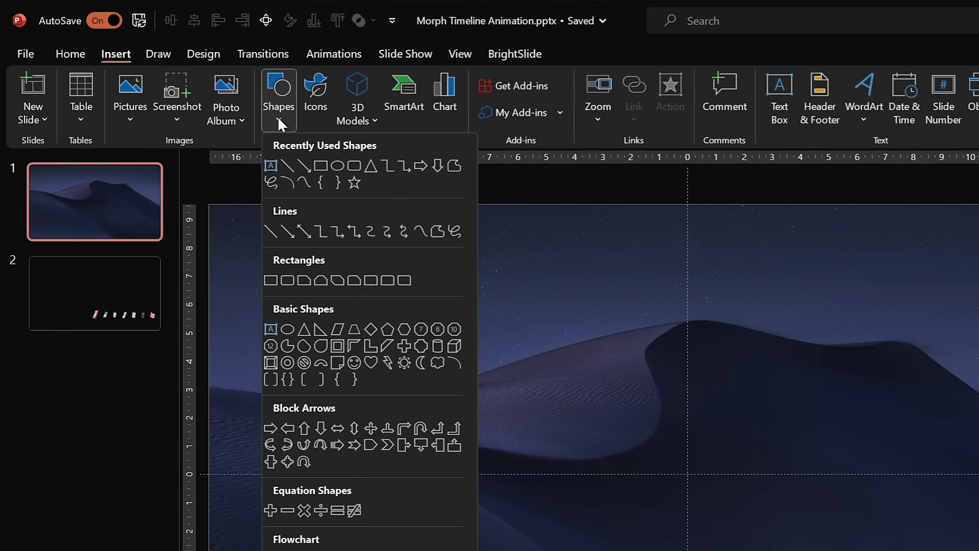
left_click(286, 231)
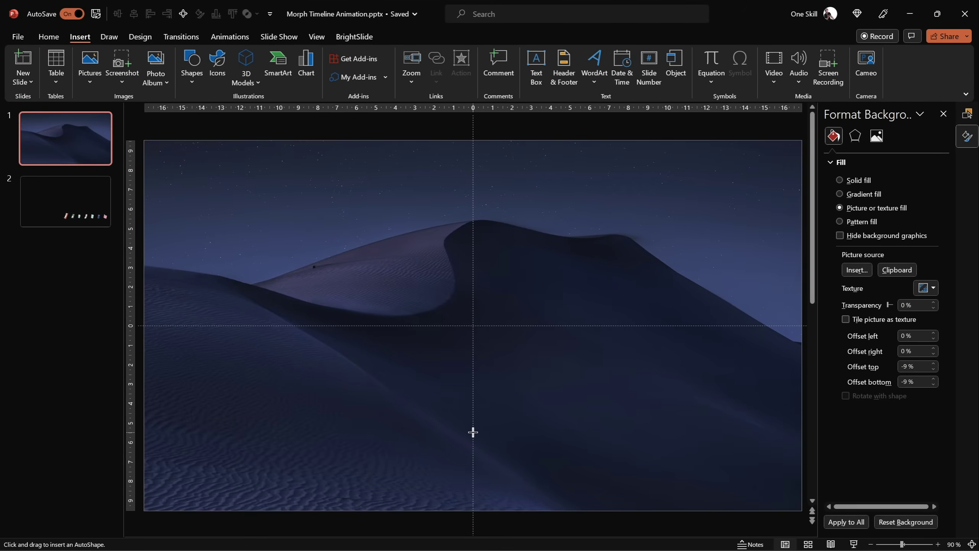
left_click_drag(473, 432, 529, 433)
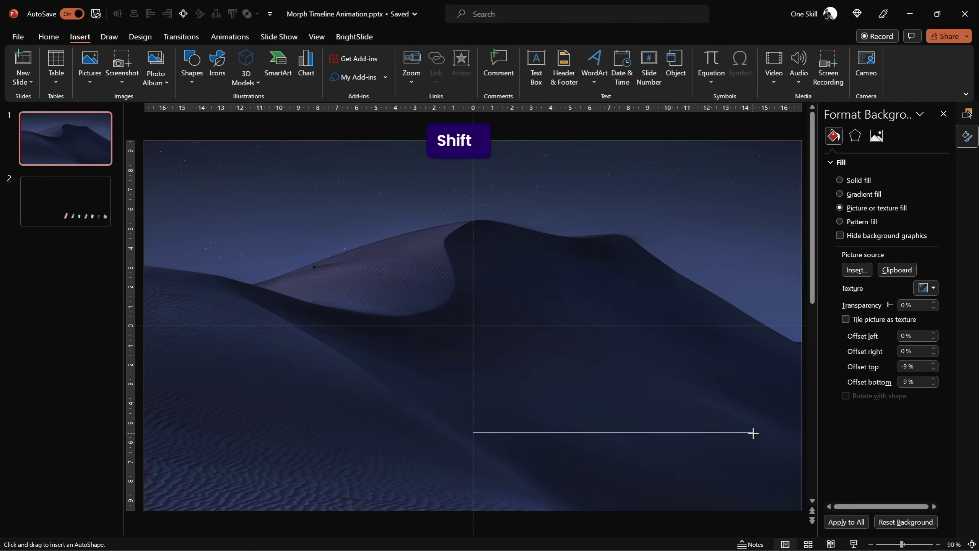
left_click_drag(753, 433, 752, 432)
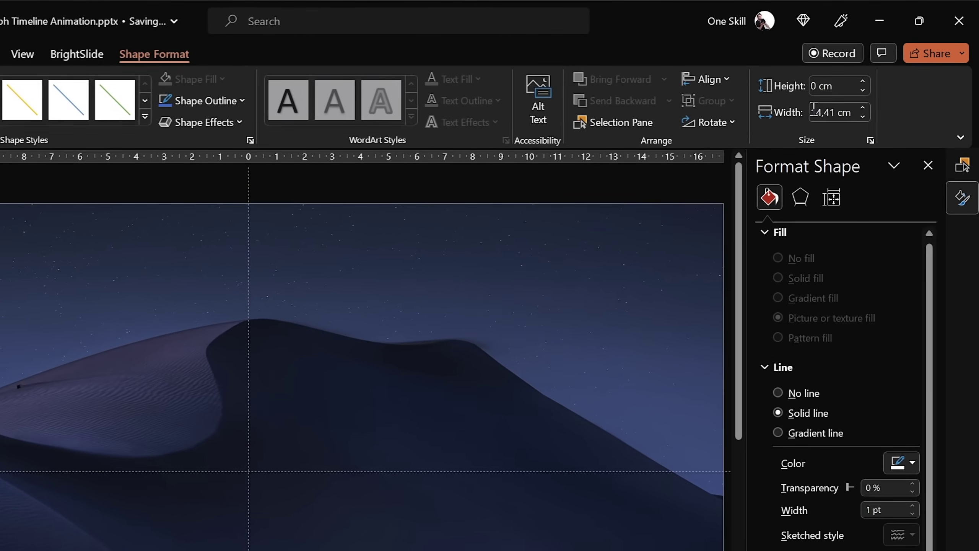
Step: Set the line's width to 15 cm
left_click(879, 77)
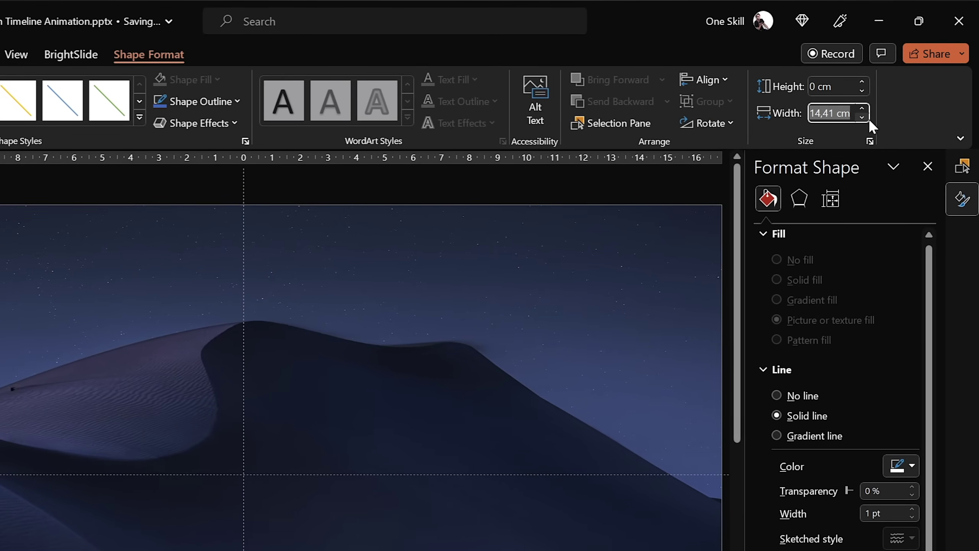
type("15")
key("Return")
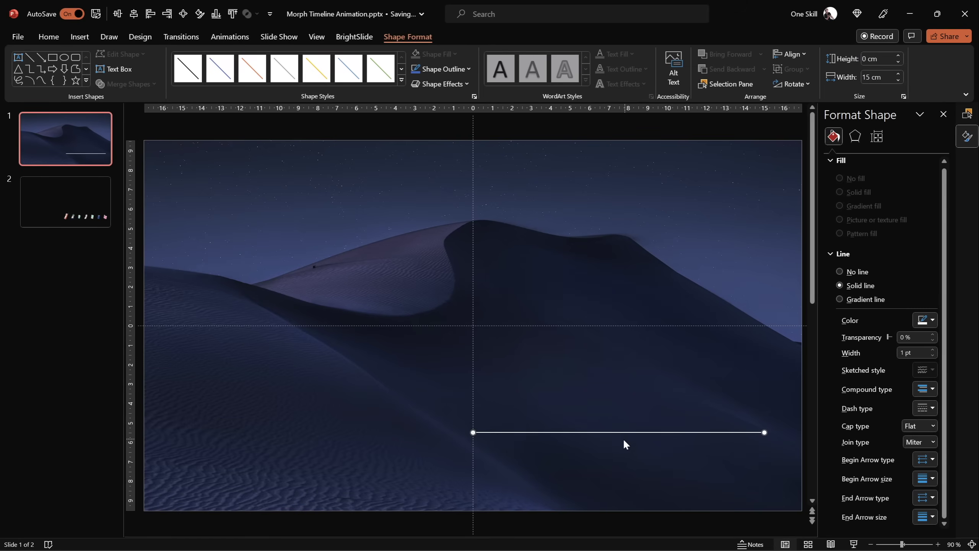
left_click(623, 443)
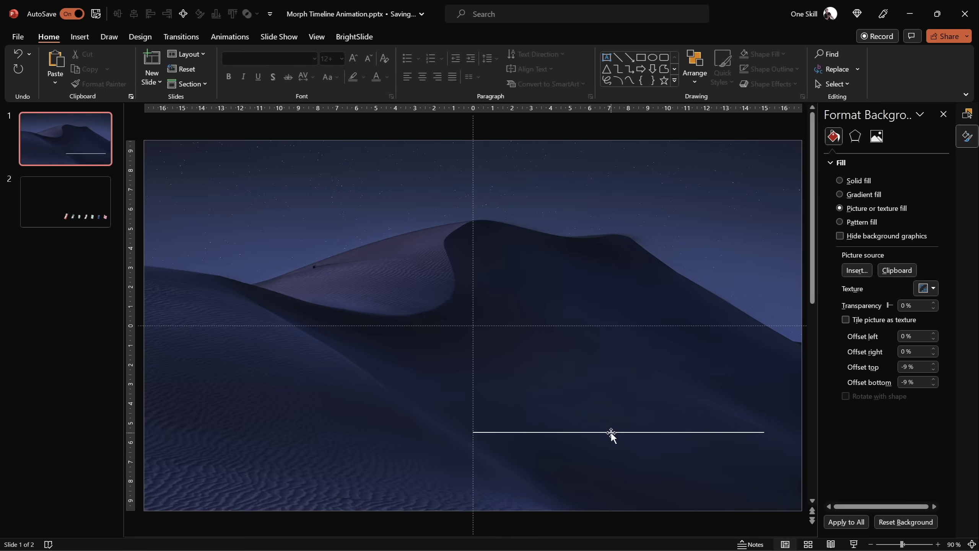
left_click(611, 432)
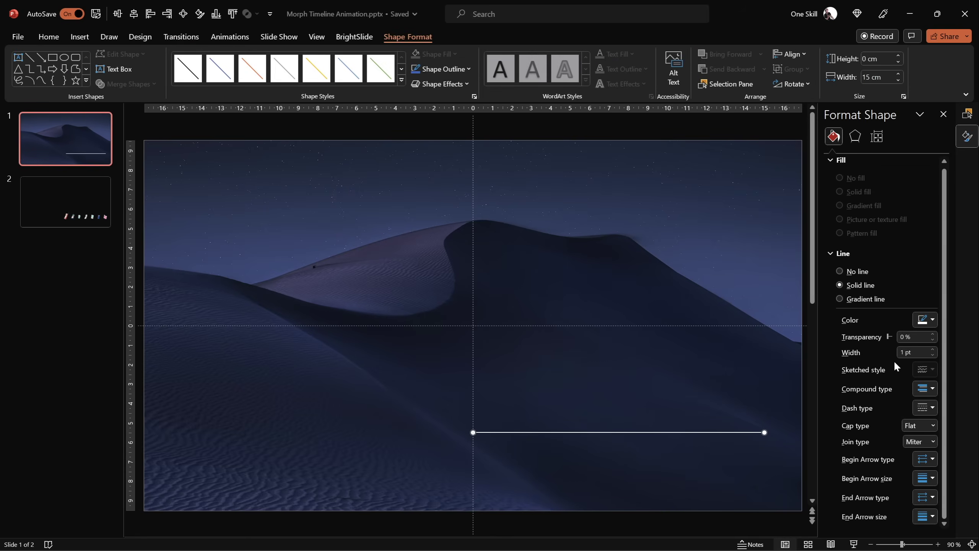
left_click(602, 451)
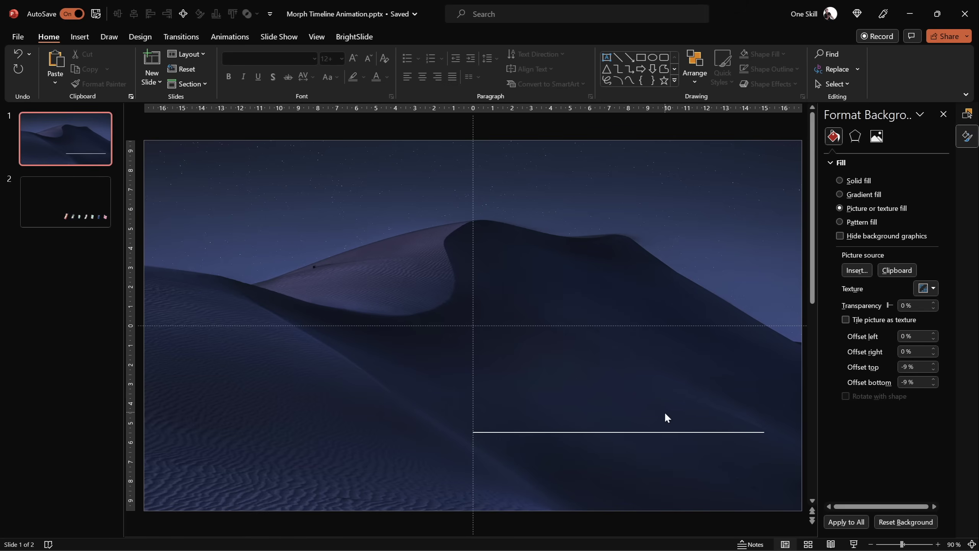
Step: Draw a 0,6 cm circle and place it on the line's left end
left_click(77, 36)
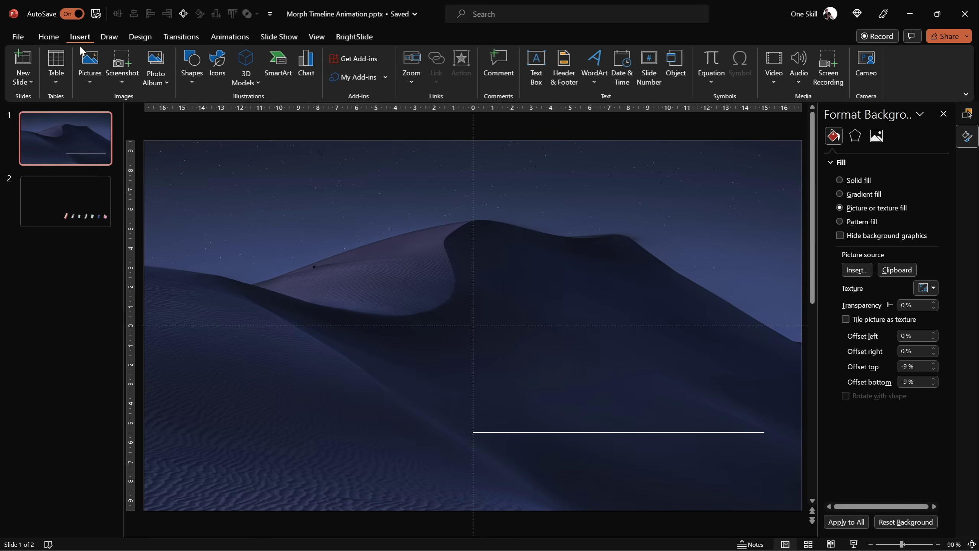
left_click(192, 81)
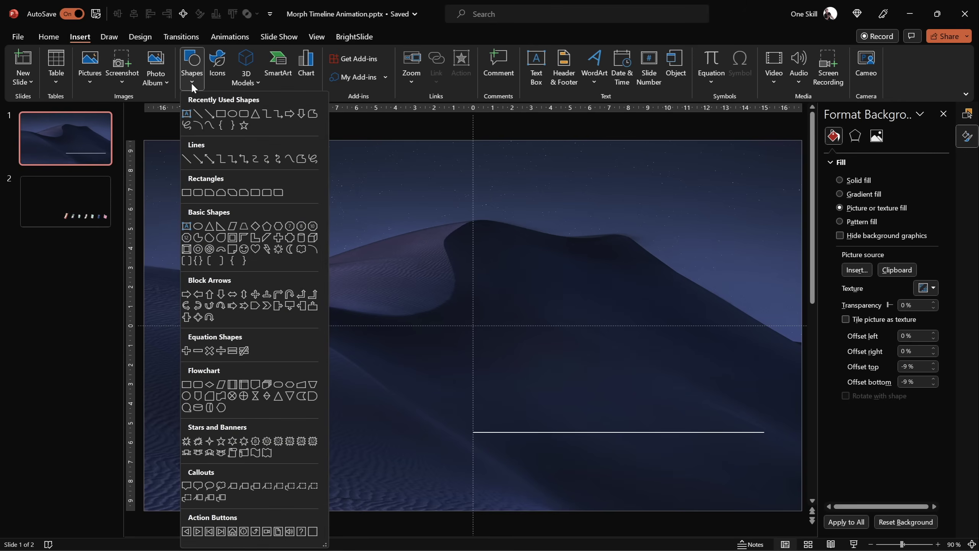
left_click(232, 114)
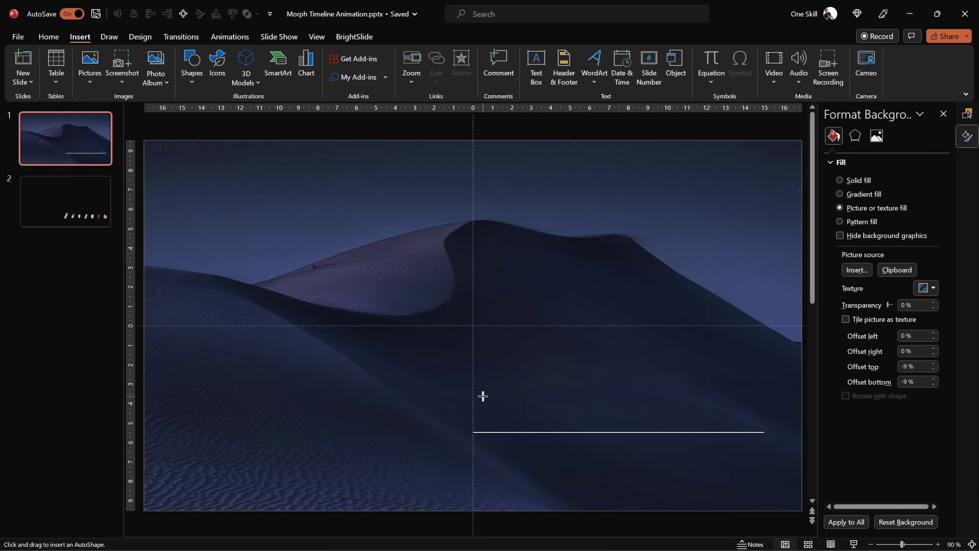
left_click_drag(482, 396, 497, 411)
scroll(497, 410, "up", 2)
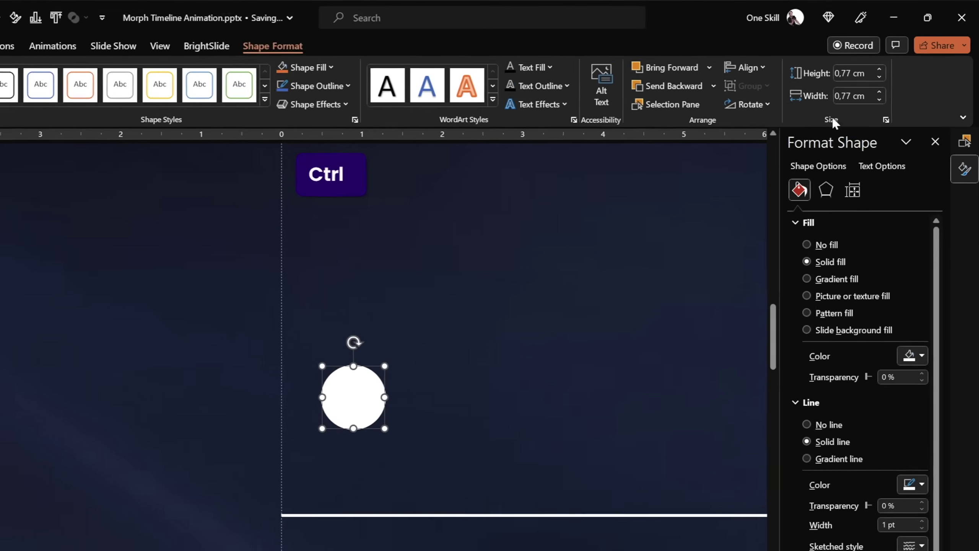
left_click(862, 75)
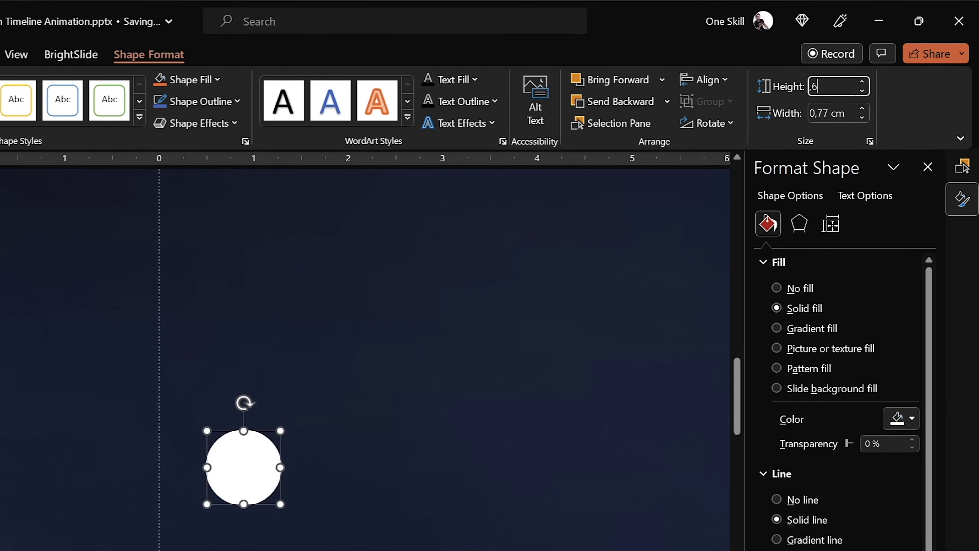
key("Tab")
type(",6")
key("Return")
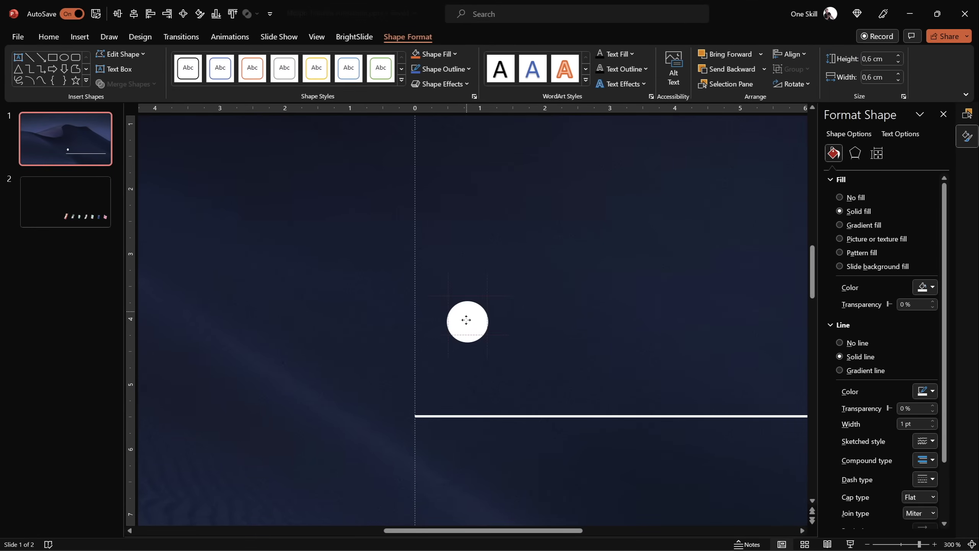
left_click_drag(466, 320, 419, 411)
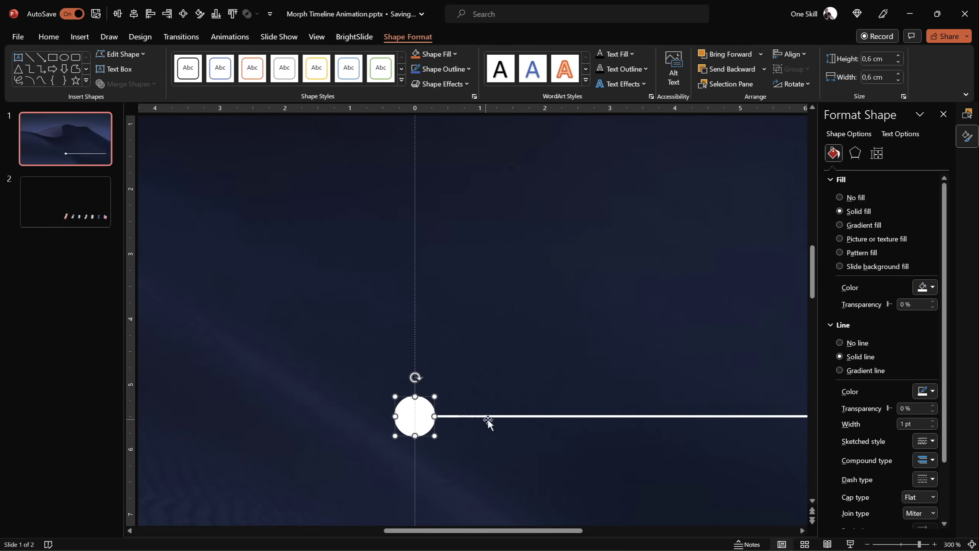
Step: Duplicate the circle out to the line's right end and back along the line
scroll(492, 422, "down", 5)
left_click_drag(503, 533, 585, 533)
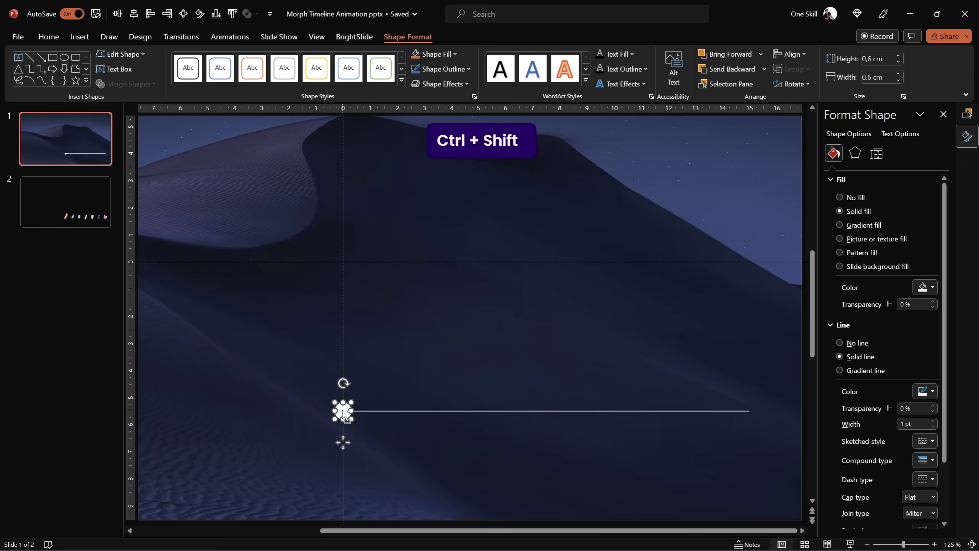
left_click_drag(352, 412, 743, 446)
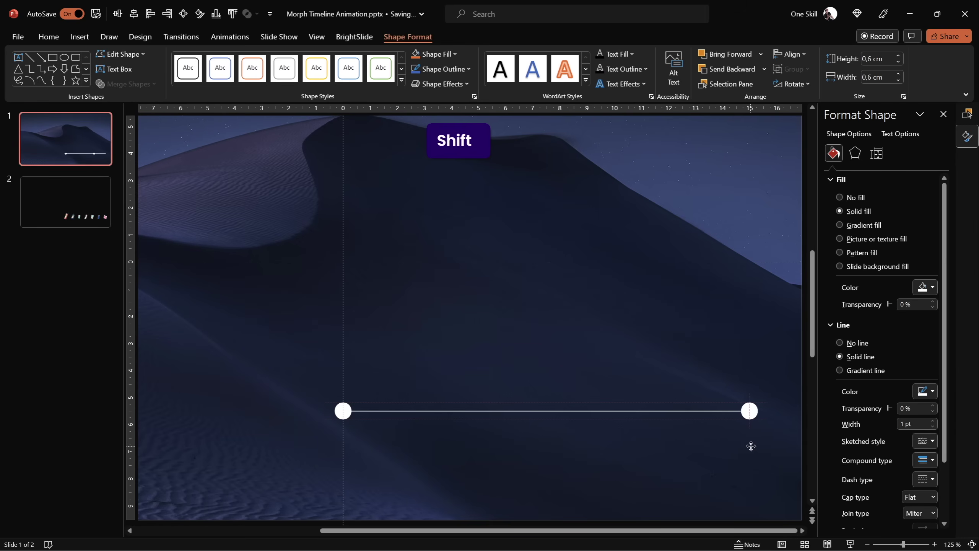
left_click_drag(750, 417, 462, 416)
Step: Select all seven circles and distribute them evenly along the line
left_click(344, 413)
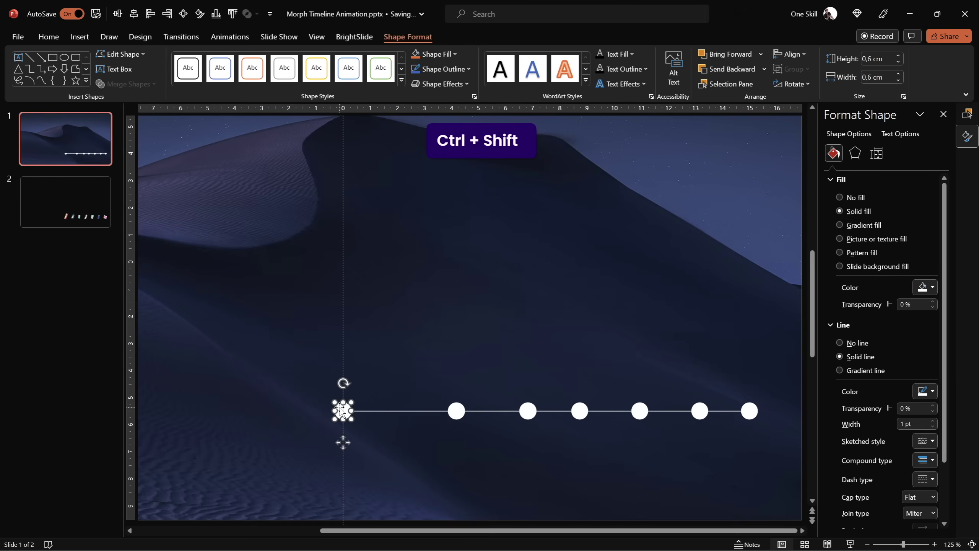
left_click(457, 410, "shift")
left_click(529, 410, "shift")
left_click(579, 411, "shift")
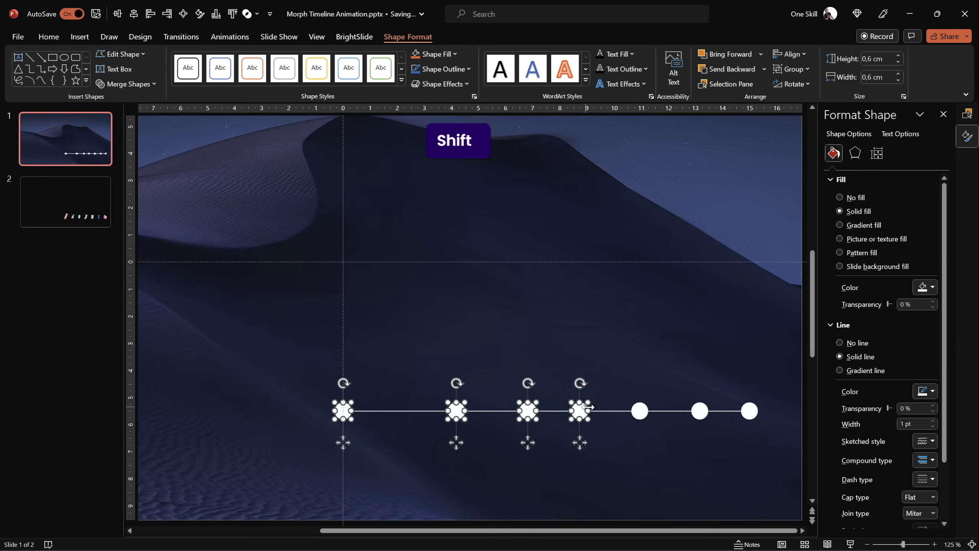
left_click(640, 411, "shift")
left_click(699, 411, "shift")
left_click(749, 411, "shift")
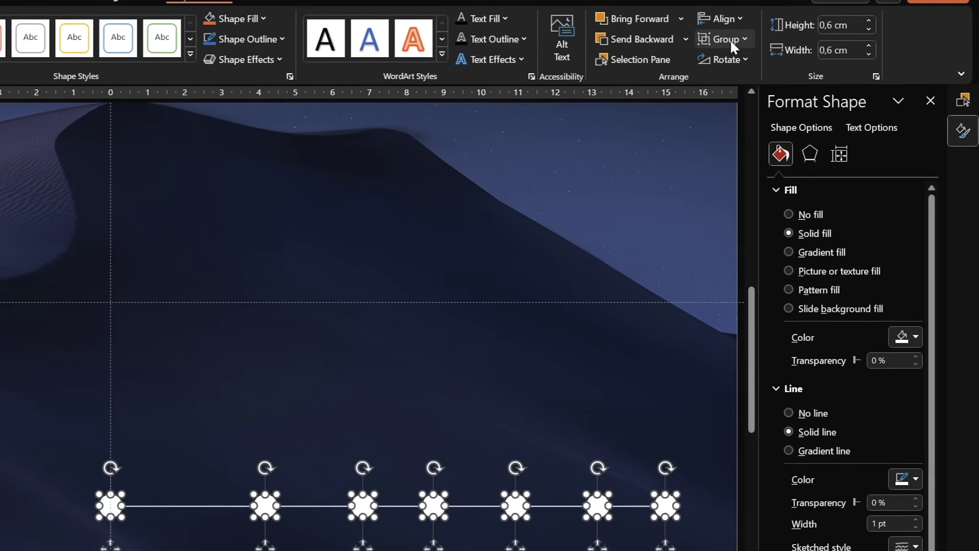
left_click(800, 54)
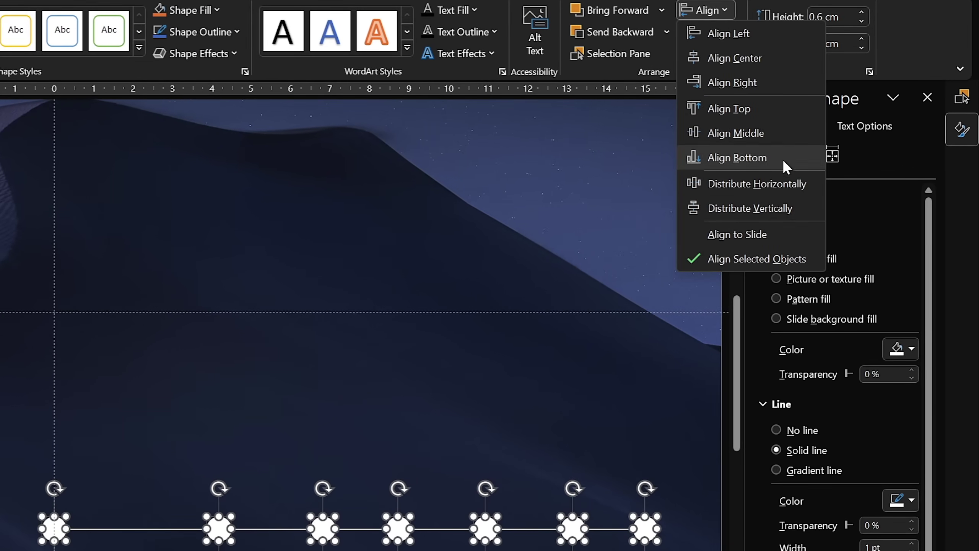
left_click(784, 187)
left_click(433, 416)
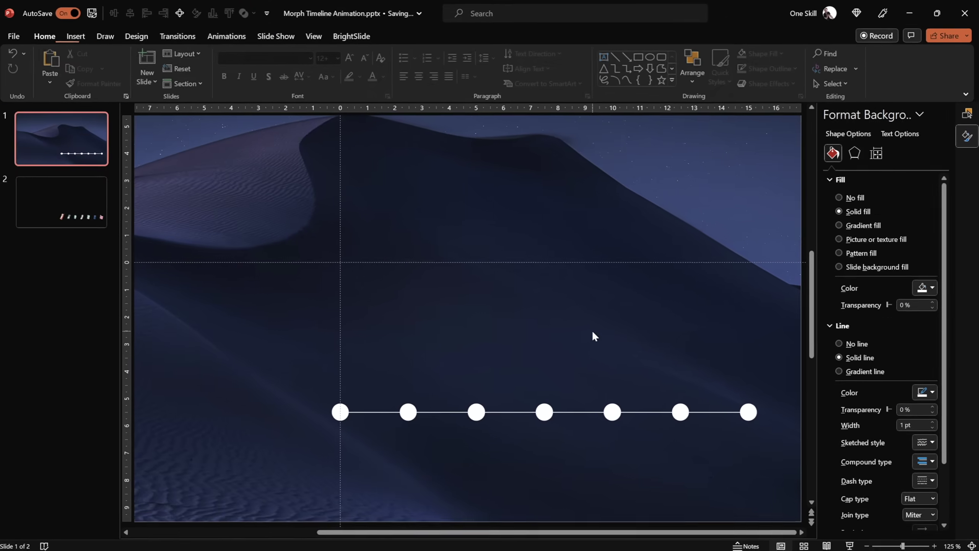
left_click(343, 411)
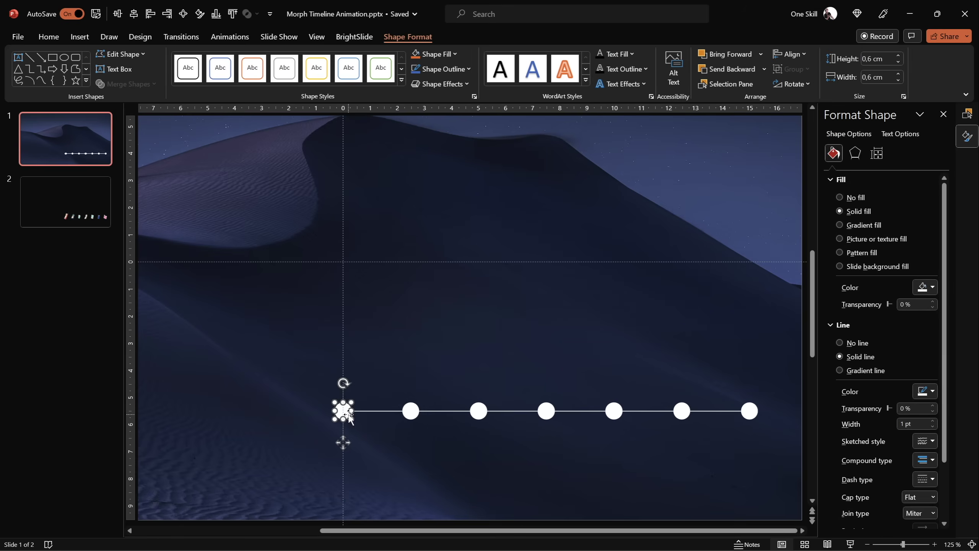
Step: Label the first circle 1980 and make its text black
scroll(346, 415, "up", 5, "ctrl")
left_click(472, 320)
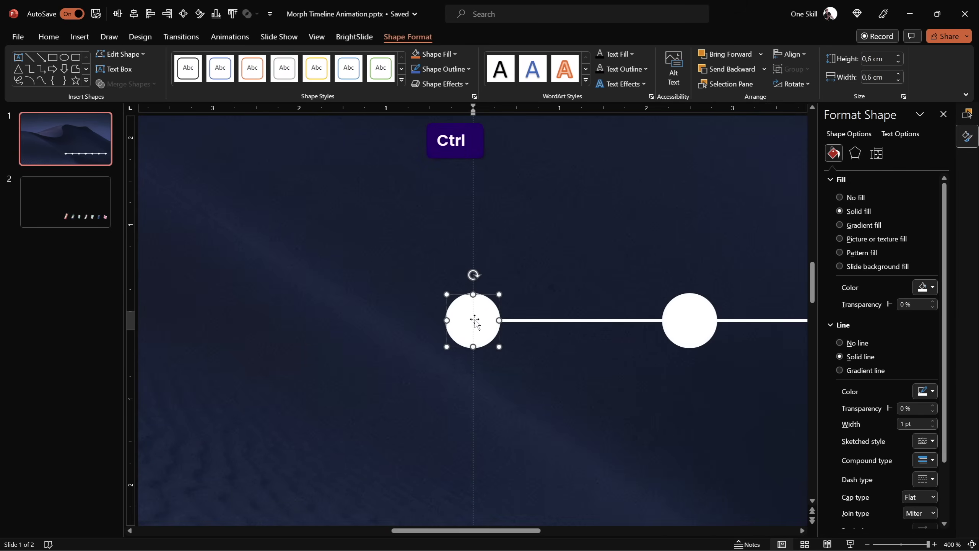
type("1980")
left_click(512, 361)
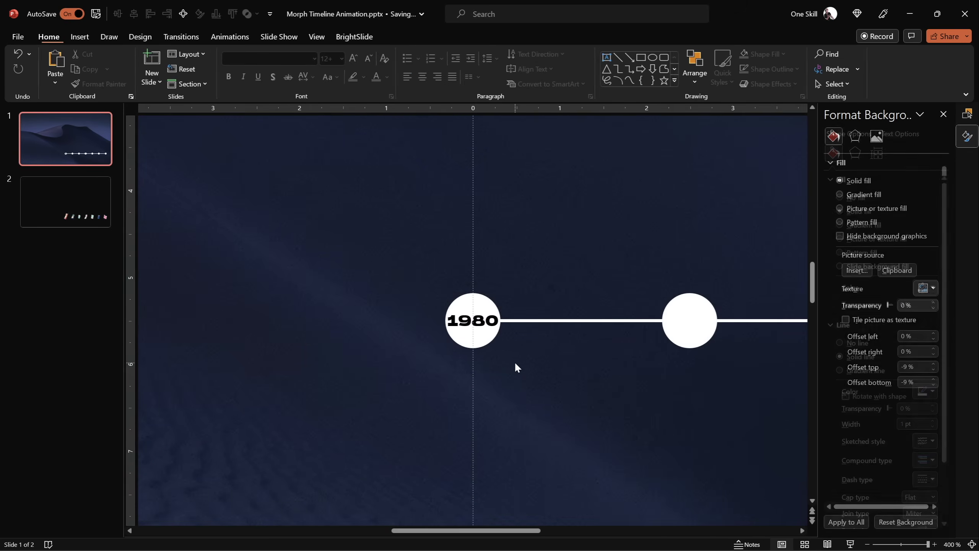
left_click(462, 305)
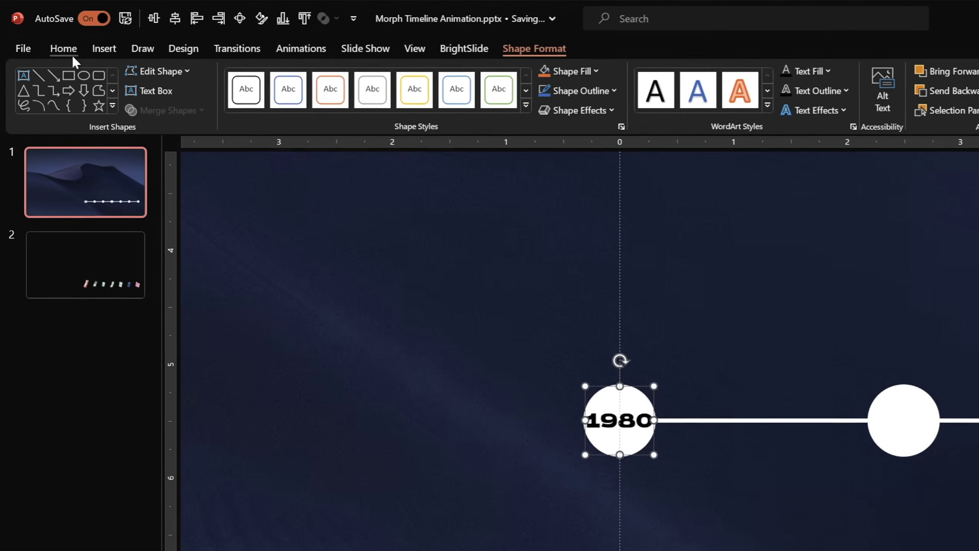
left_click(47, 36)
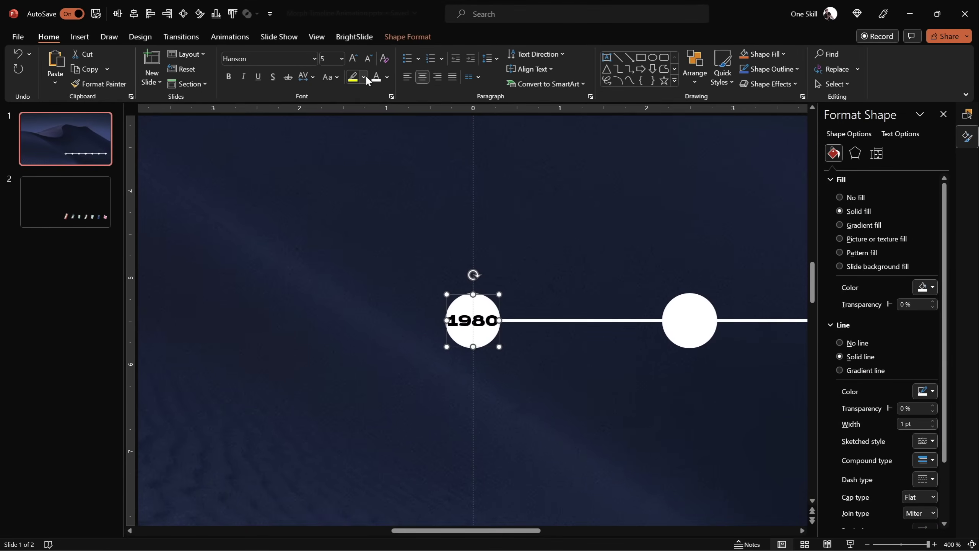
left_click(387, 77)
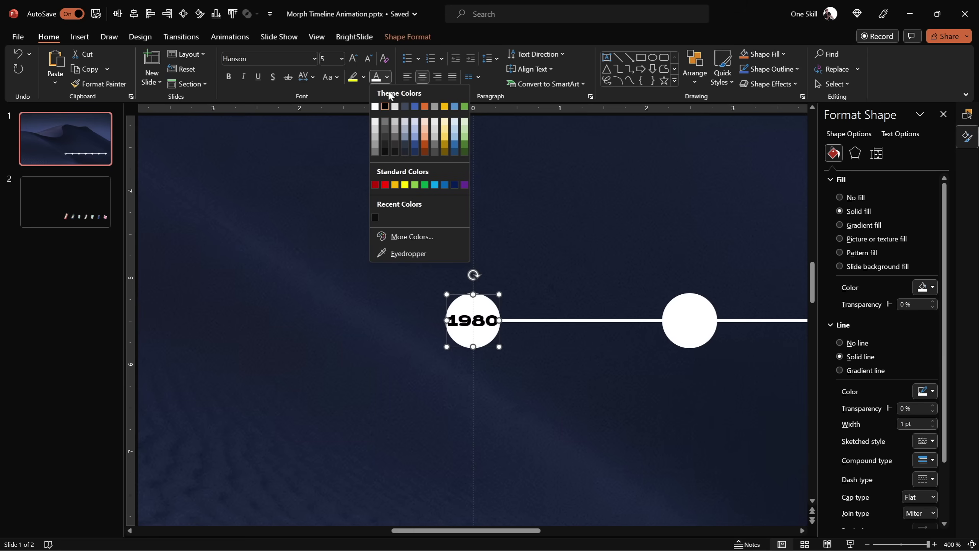
left_click(385, 106)
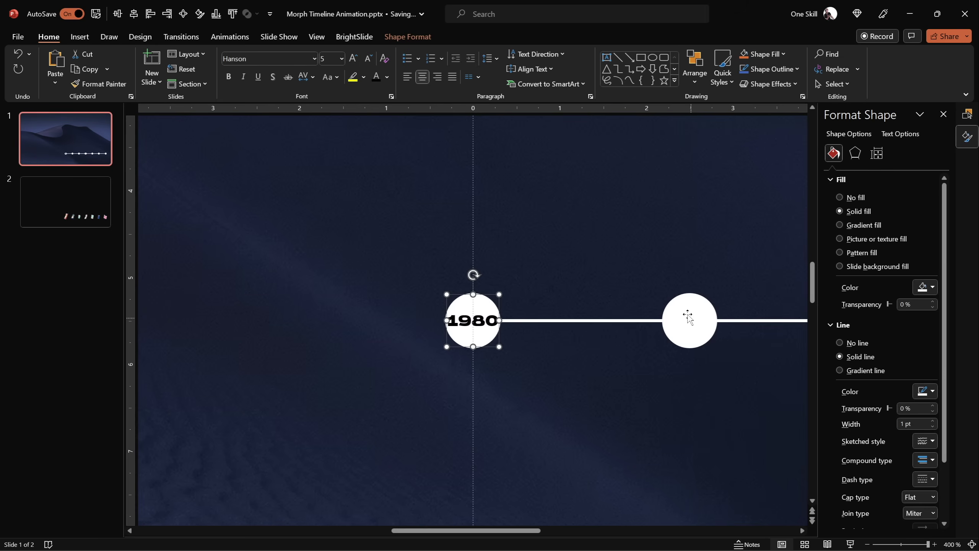
left_click_drag(540, 530, 588, 532)
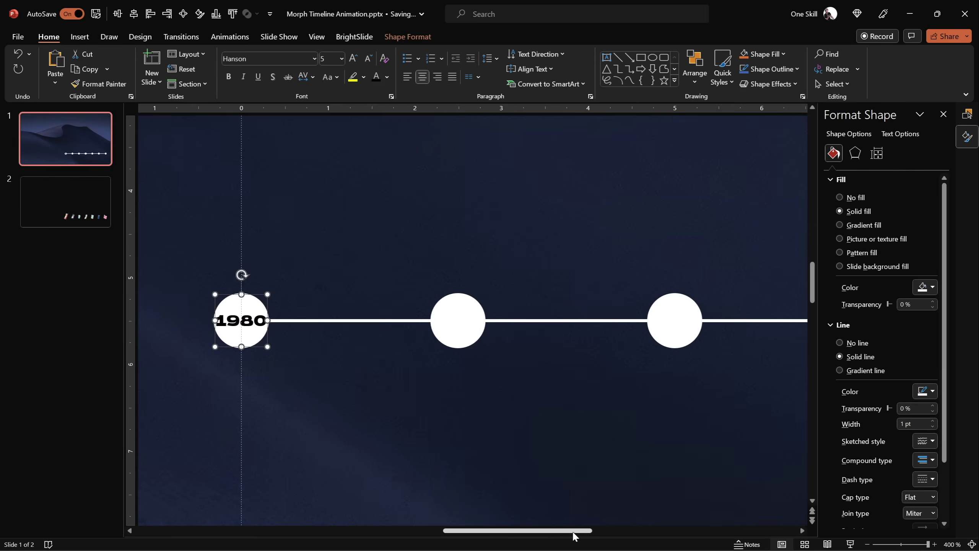
Step: Label the second and third circles 1990 and 2000
left_click(471, 326)
left_click(462, 324)
type("1990")
left_click(679, 325)
left_click(680, 326)
type("2000")
left_click(659, 402)
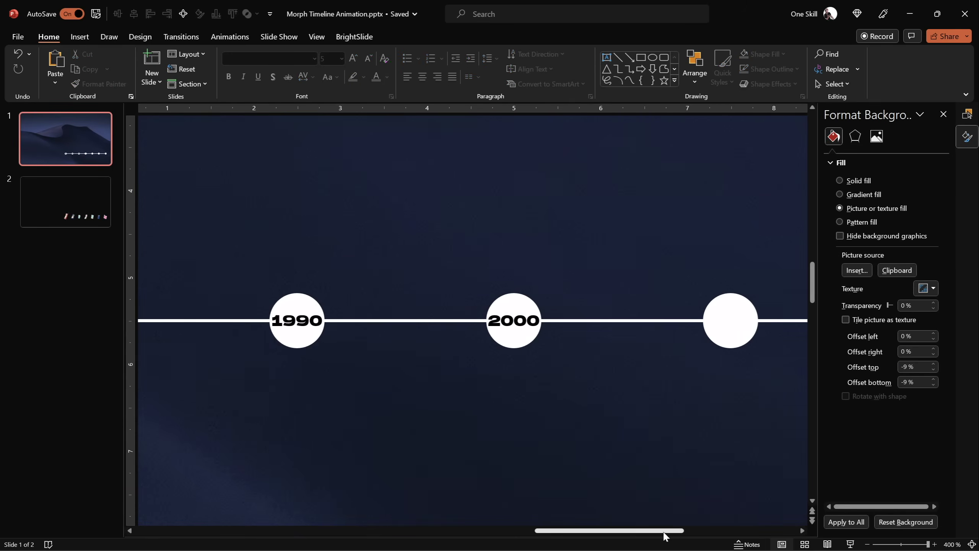
Step: Label the remaining circles 2005, 2010, 2015 and 2020
left_click(480, 320)
type("2005")
left_click(697, 320)
type("2010")
key("Escape")
key("Escape")
left_click_drag(640, 531, 747, 531)
left_click(439, 320)
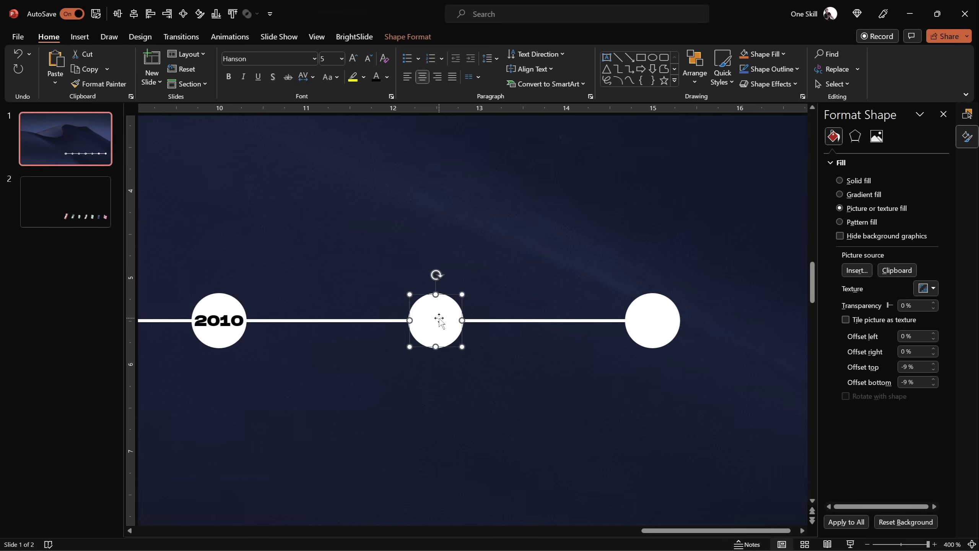
type("2015")
left_click(652, 320)
type("2020")
left_click(594, 390)
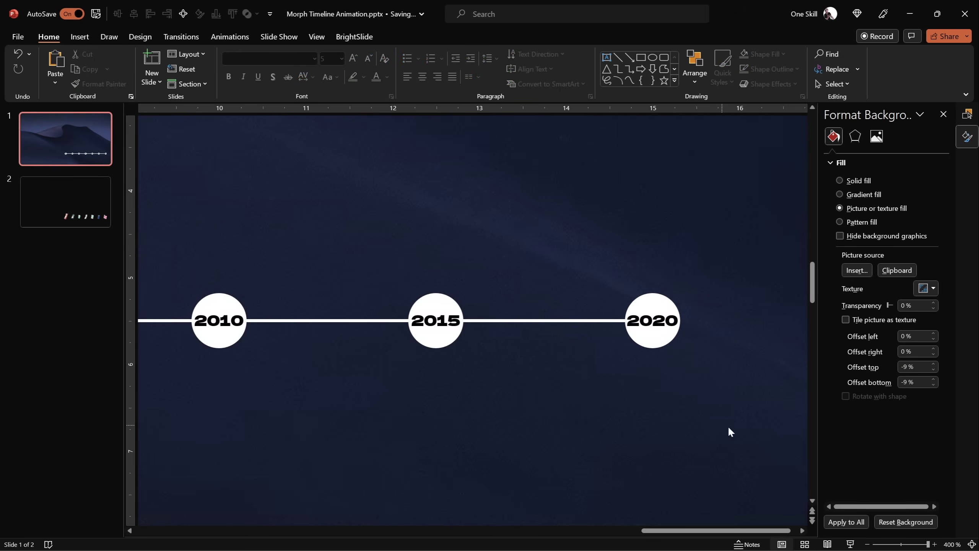
Step: Select all seven year circles and set their font colour to white
left_click(972, 543)
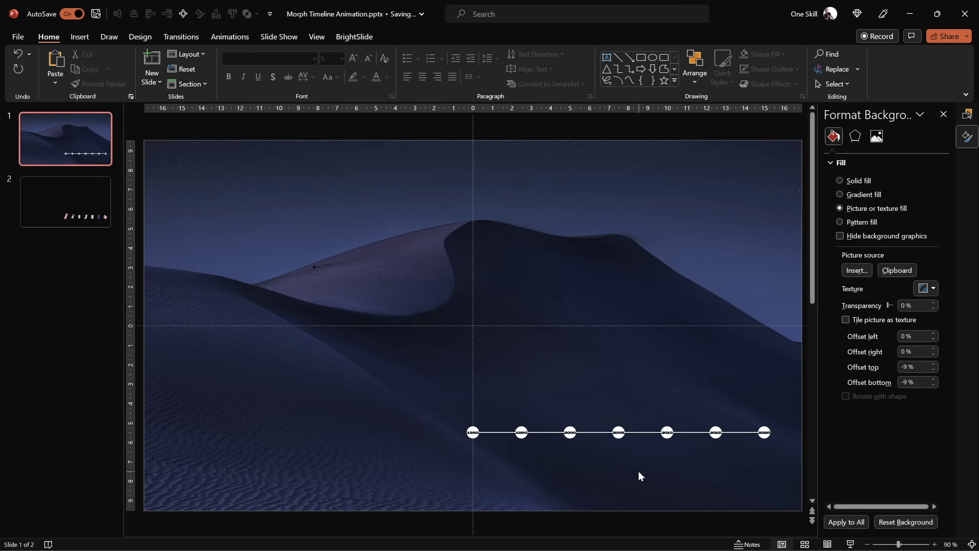
left_click_drag(440, 401, 791, 469)
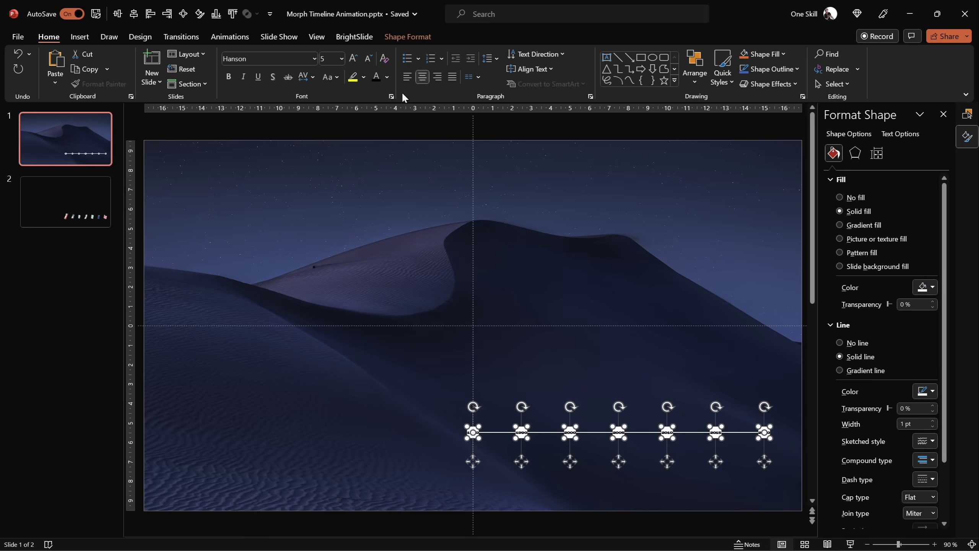
left_click(387, 76)
left_click(376, 105)
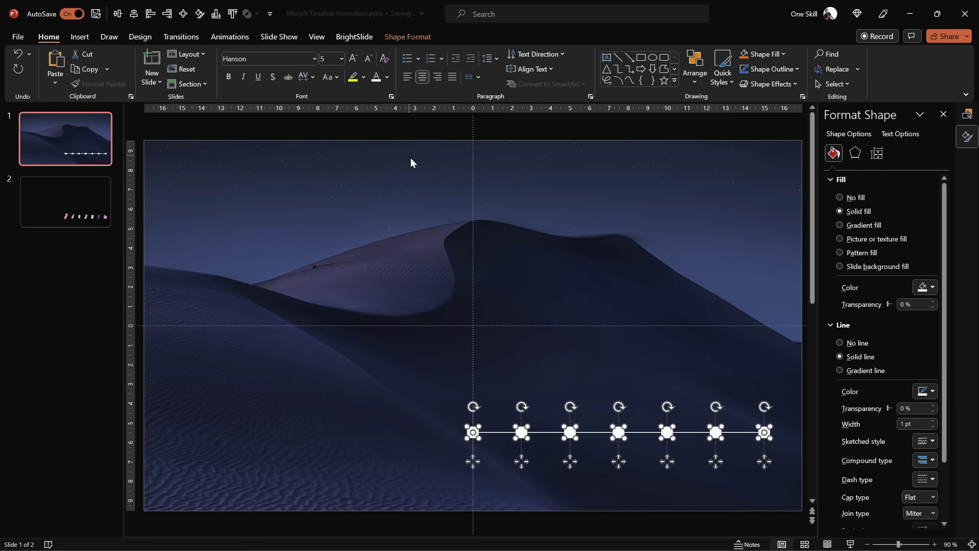
left_click(540, 376)
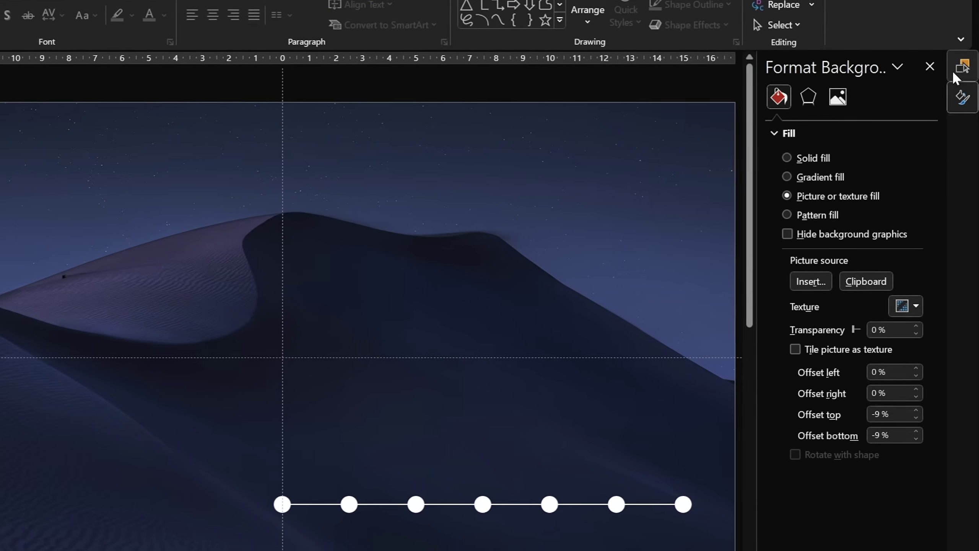
Step: Rename the first circle !!oval1 in the Selection Pane, copying the name for reuse
left_click(967, 113)
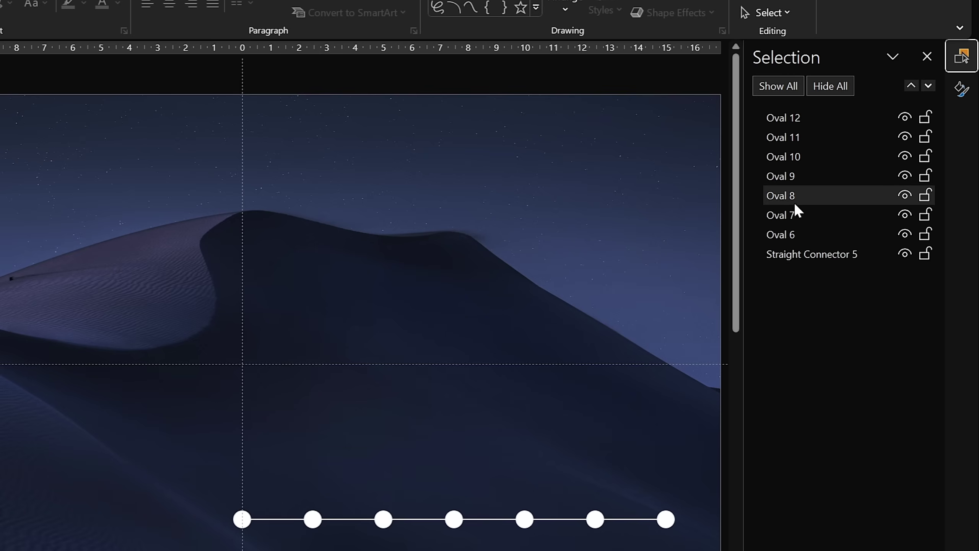
left_click(242, 519)
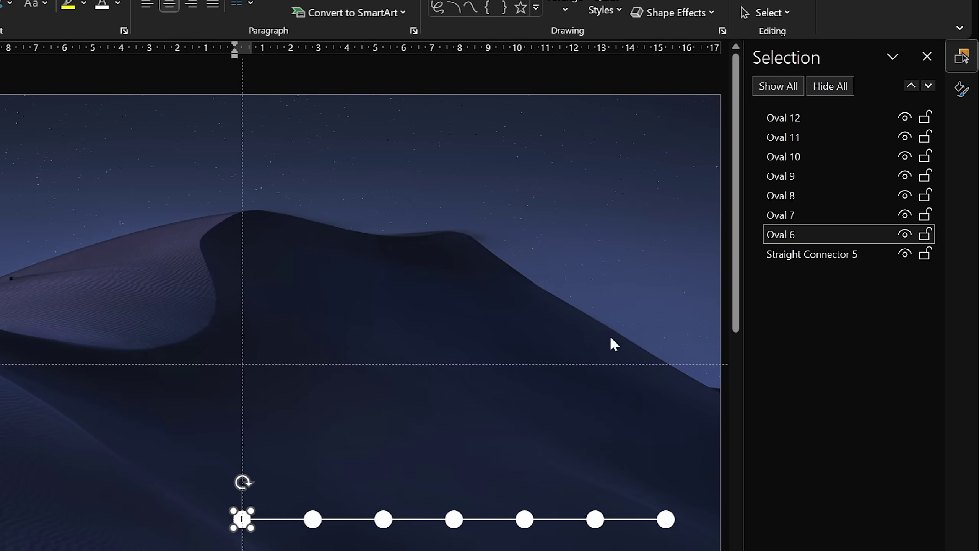
left_click(790, 233)
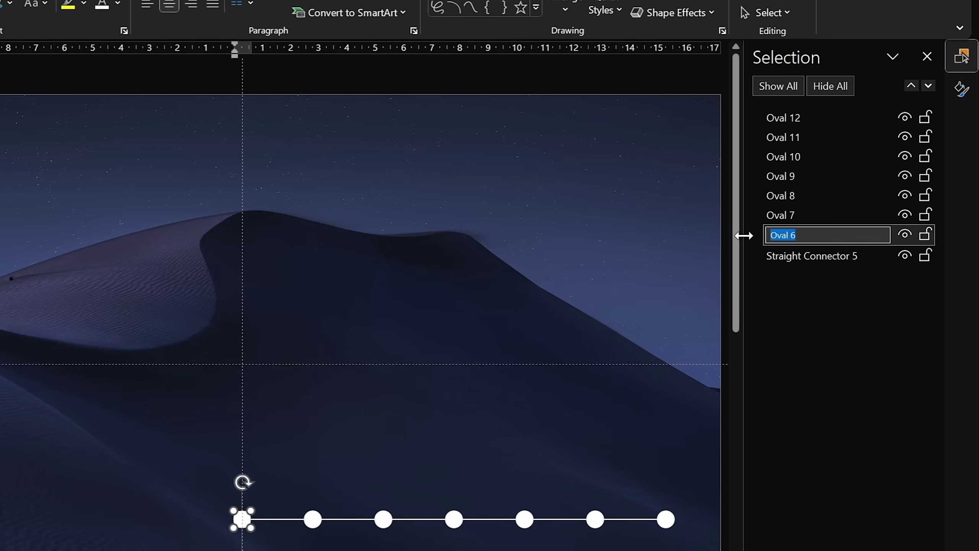
type("!!o")
key("ctrl+c")
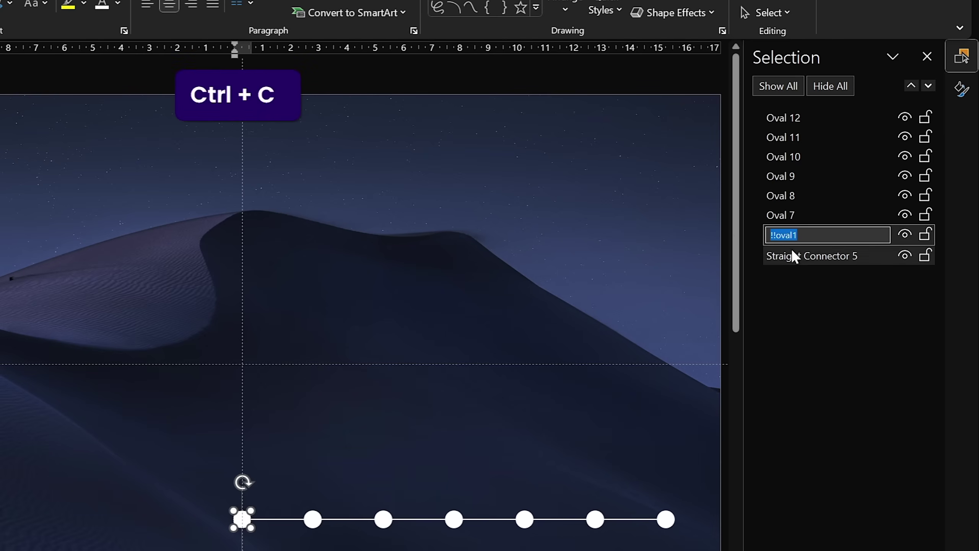
left_click(794, 212)
left_click_drag(788, 233, 784, 114)
Step: Rename the second and third circles !!oval2 and !!oval3
left_click(316, 517)
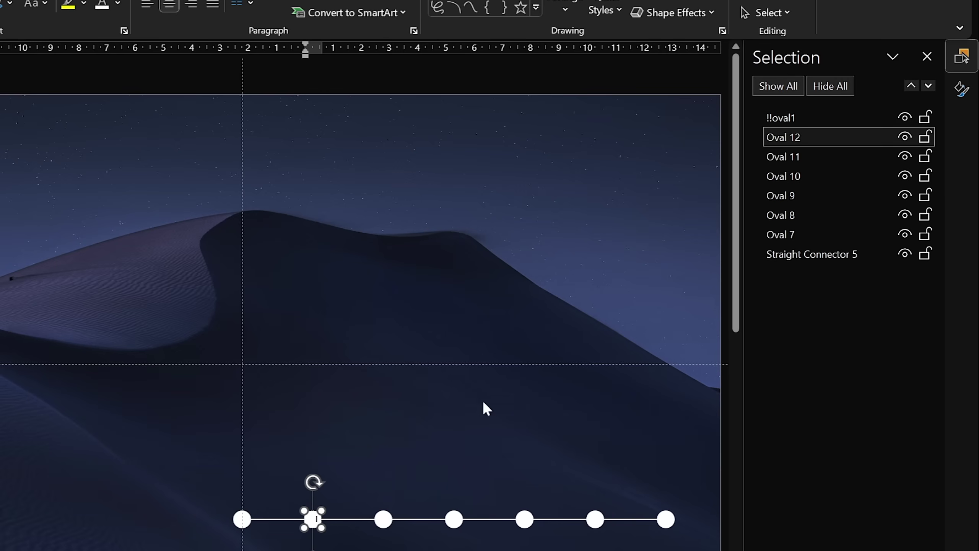
double_click(809, 139)
key("ctrl+v")
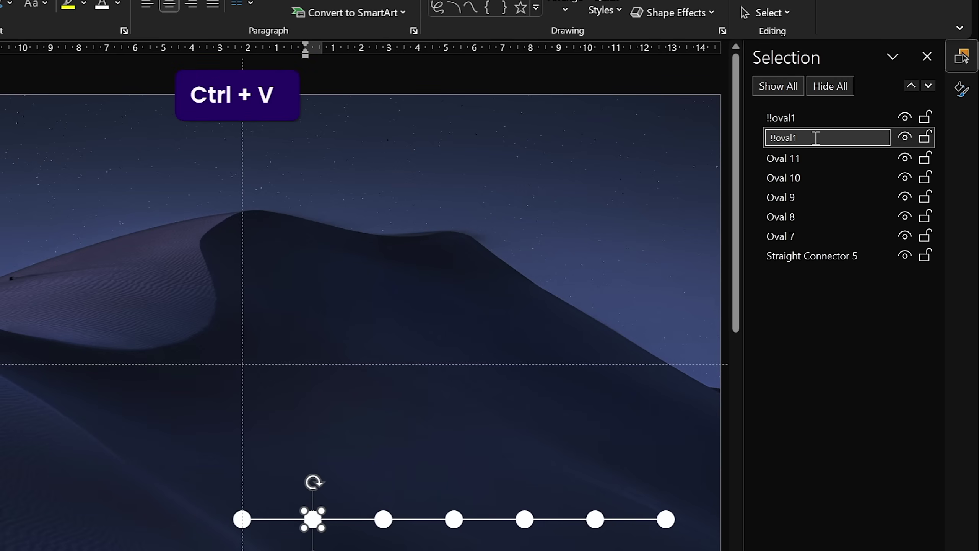
type("2")
key("Return")
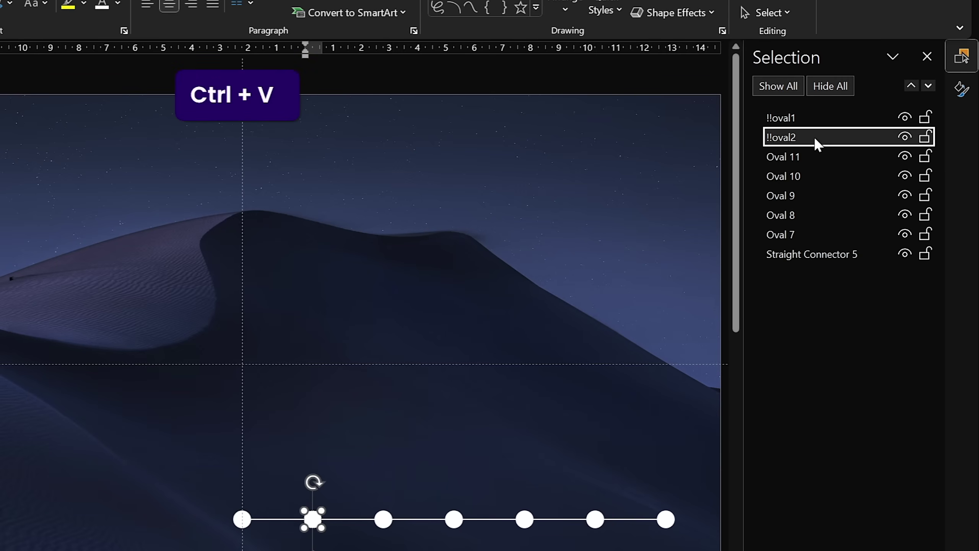
left_click(381, 518)
double_click(802, 156)
key("ctrl+v")
type("3")
Step: Rename the fourth to sixth circles !!oval4, !!oval5 and !!oval6
double_click(808, 177)
key("ctrl+v")
type("4")
double_click(811, 196)
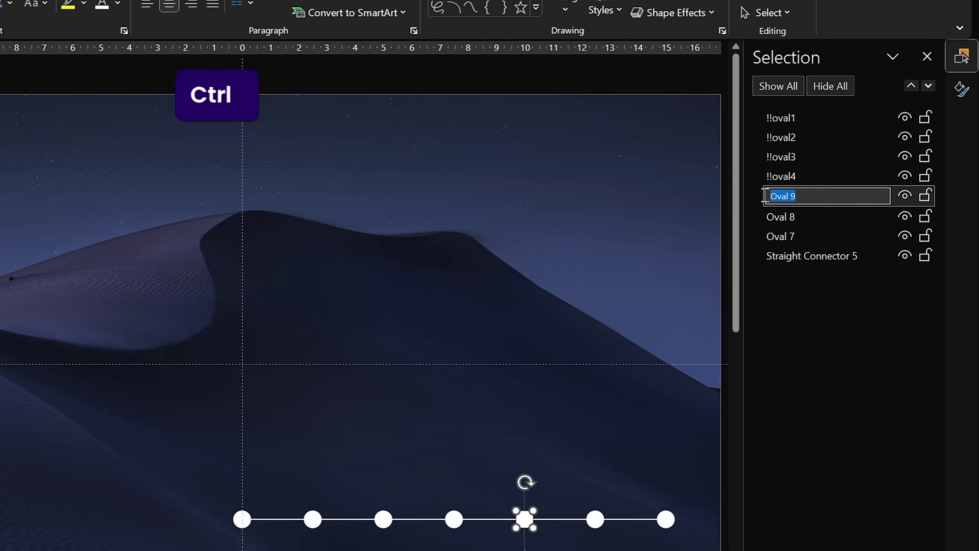
key("ctrl+v")
type("5")
double_click(808, 216)
key("ctrl+v")
type("6")
Step: Rename the seventh circle !!oval7
double_click(798, 236)
key("ctrl+v")
type("1")
key("BackSpace")
type("7")
left_click(828, 256)
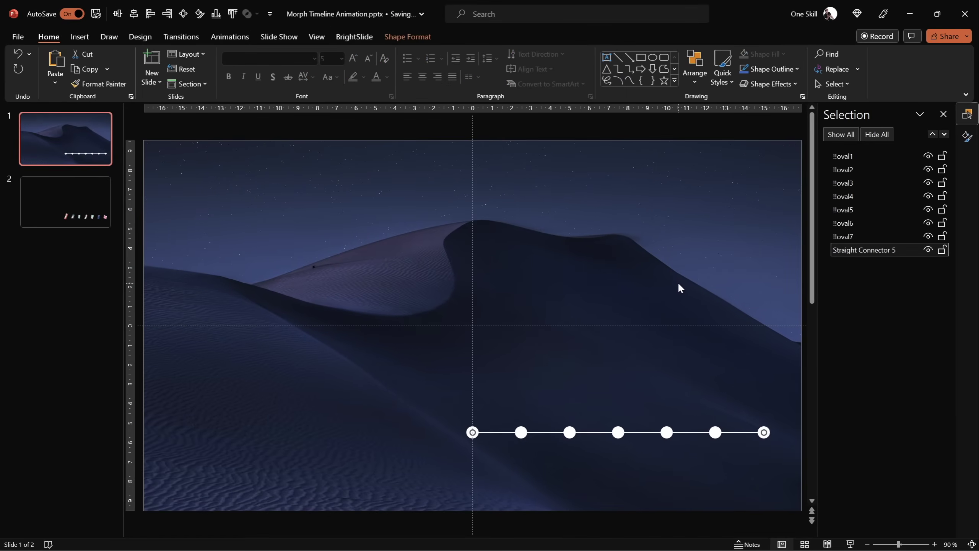
left_click(670, 308)
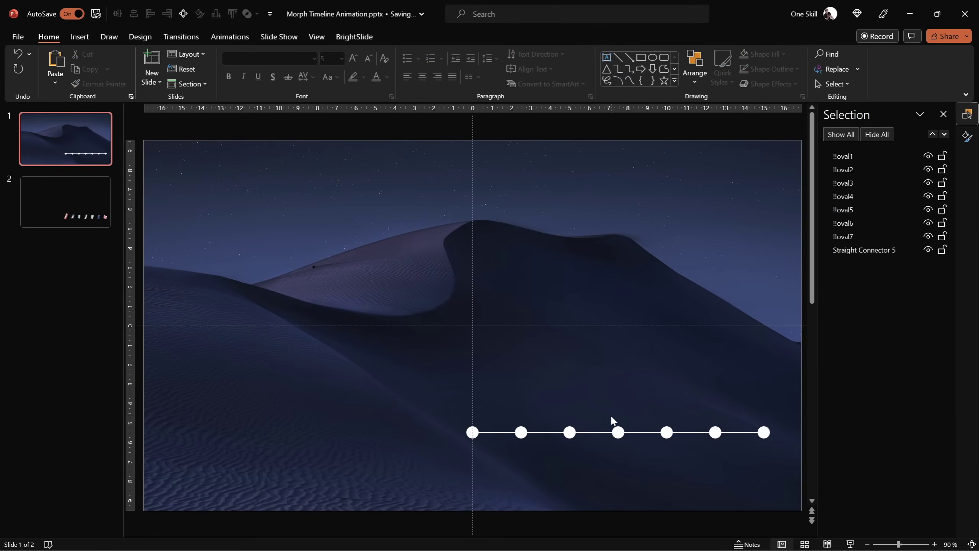
Step: Apply a Morph transition to slide 1 with a 00,75 second duration
left_click(190, 39)
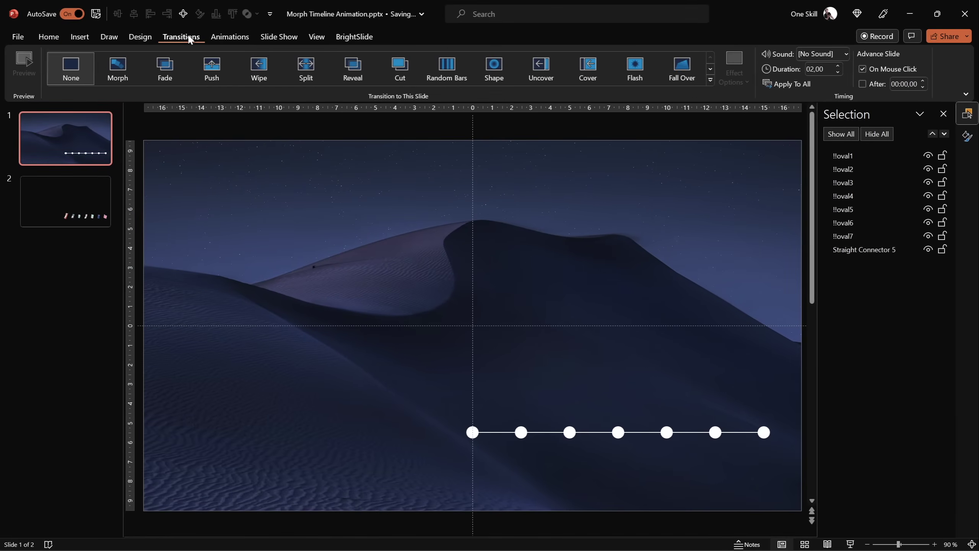
left_click(120, 74)
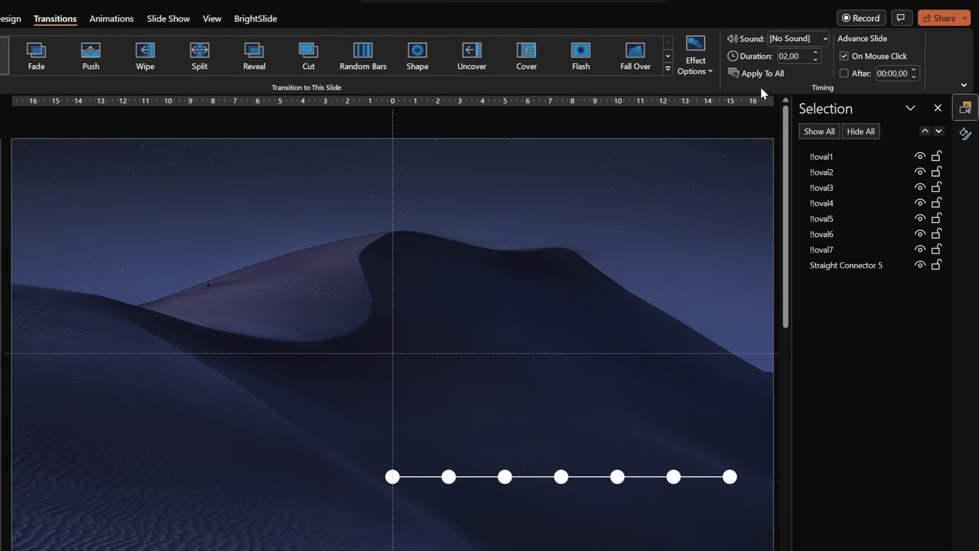
left_click(804, 56)
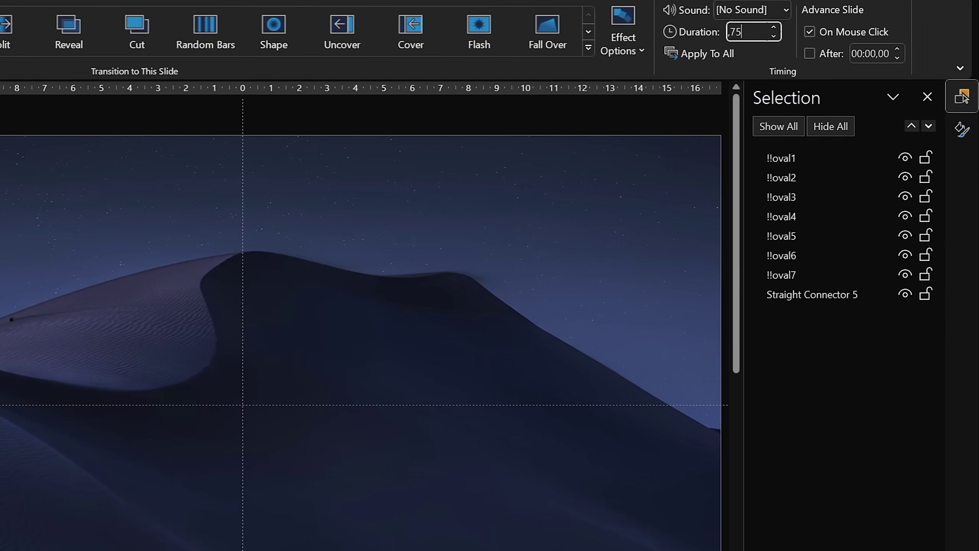
key("Return")
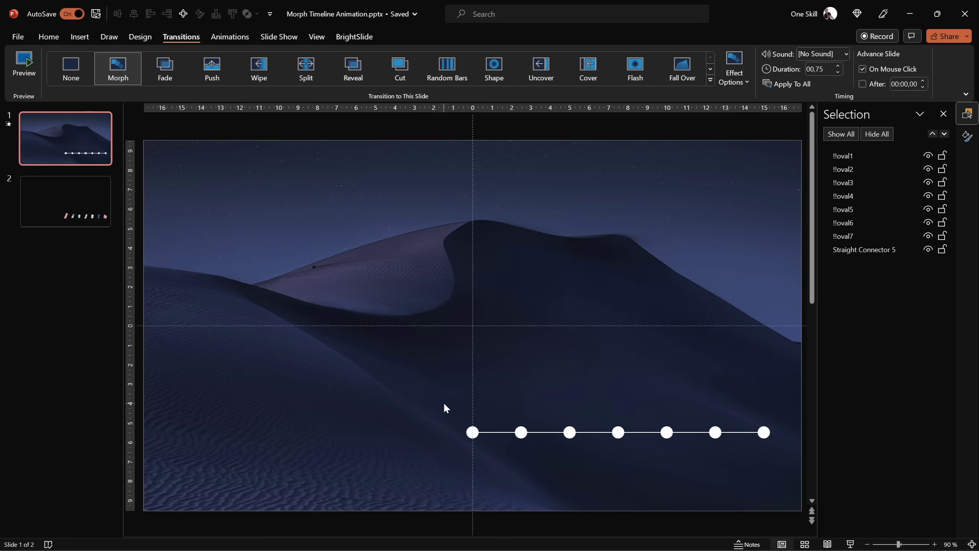
Step: Copy the whole timeline of circles and line straight above itself
left_click_drag(785, 394, 436, 468)
left_click_drag(521, 461, 515, 388)
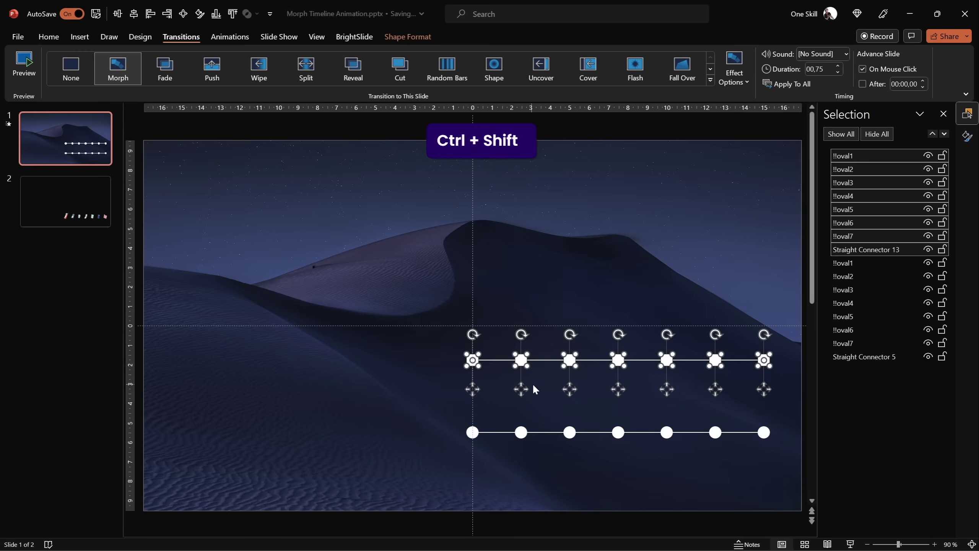
left_click(438, 387)
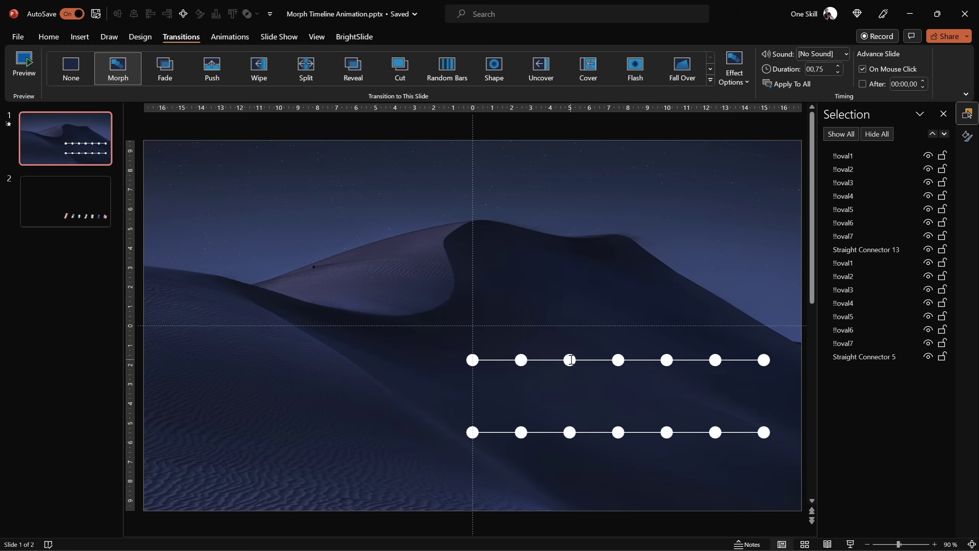
Step: Duplicate slide 1 and shift the new slide's lower timeline left by one circle
right_click(46, 141)
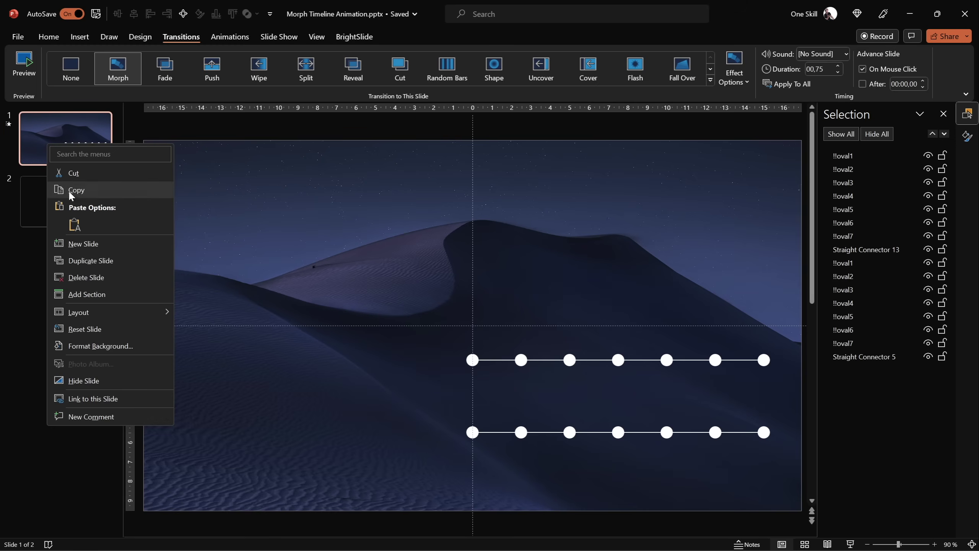
left_click(96, 260)
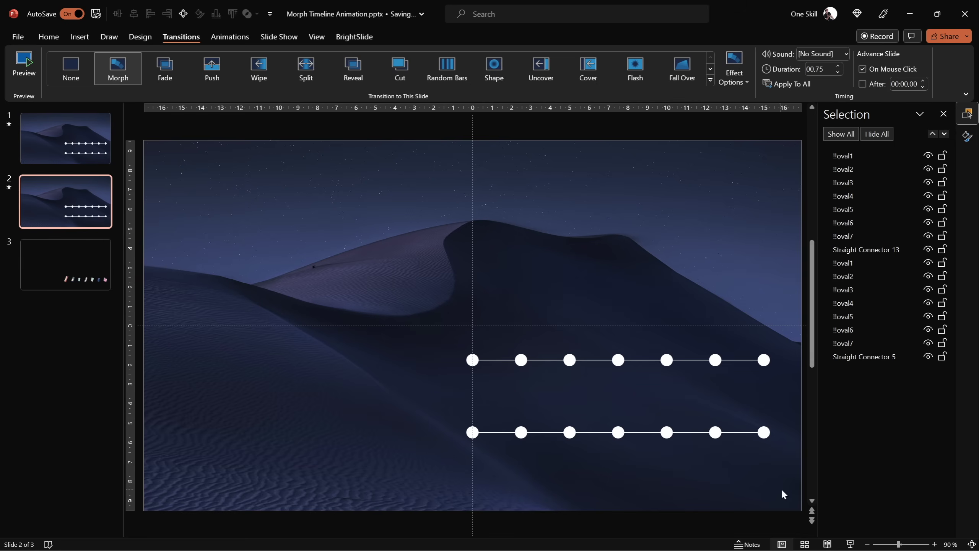
left_click_drag(783, 496, 390, 395)
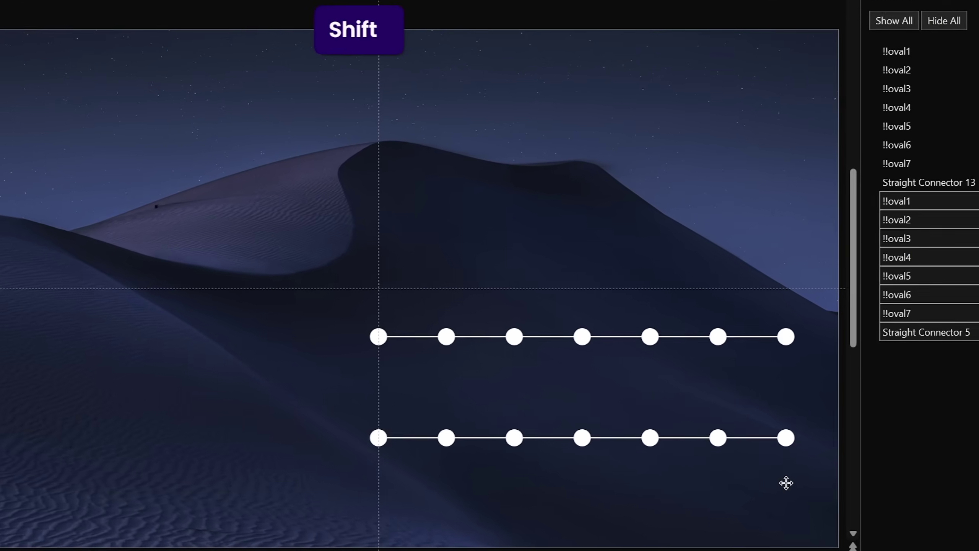
left_click_drag(770, 467, 718, 478)
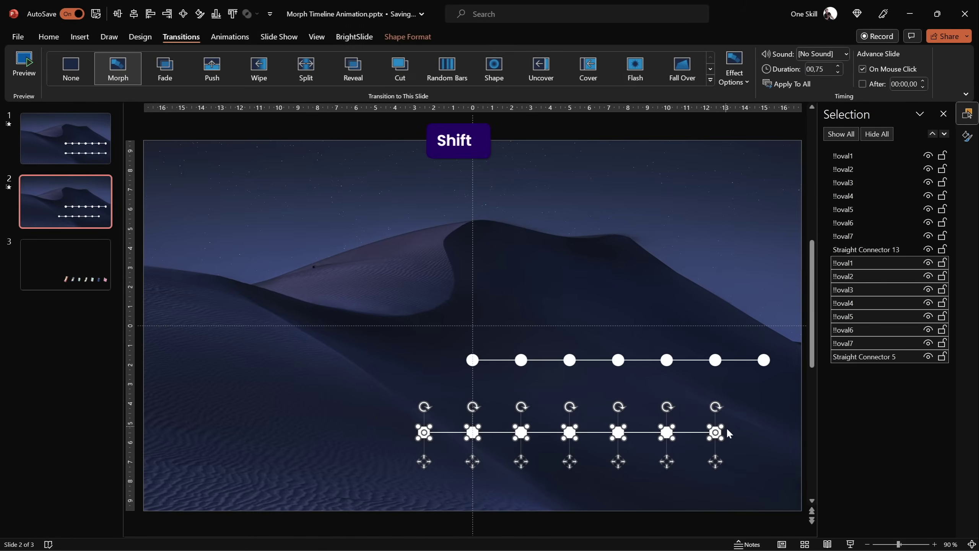
left_click(751, 463)
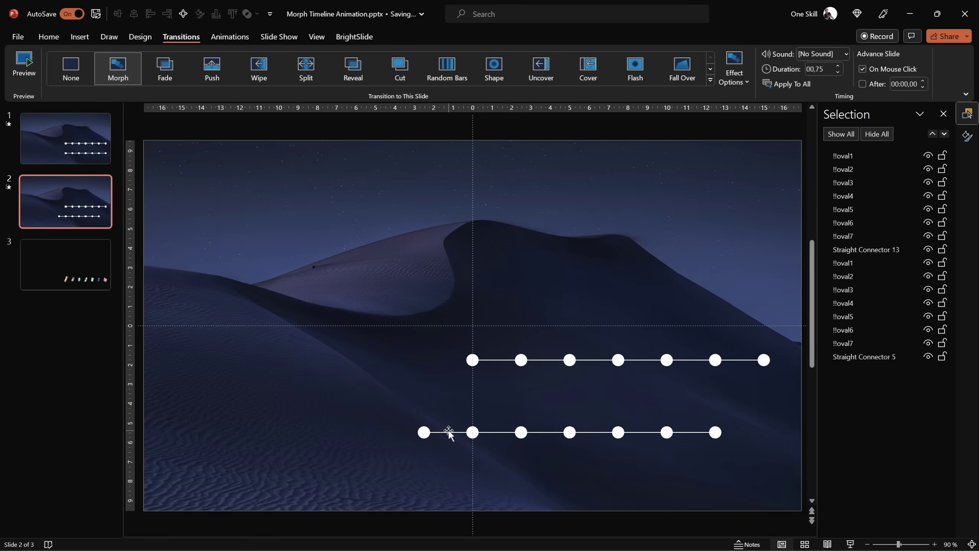
Step: Duplicate slide 2 into slides 3 and 4, shifting the lower timeline one circle left
left_click(88, 207)
key("ctrl+d")
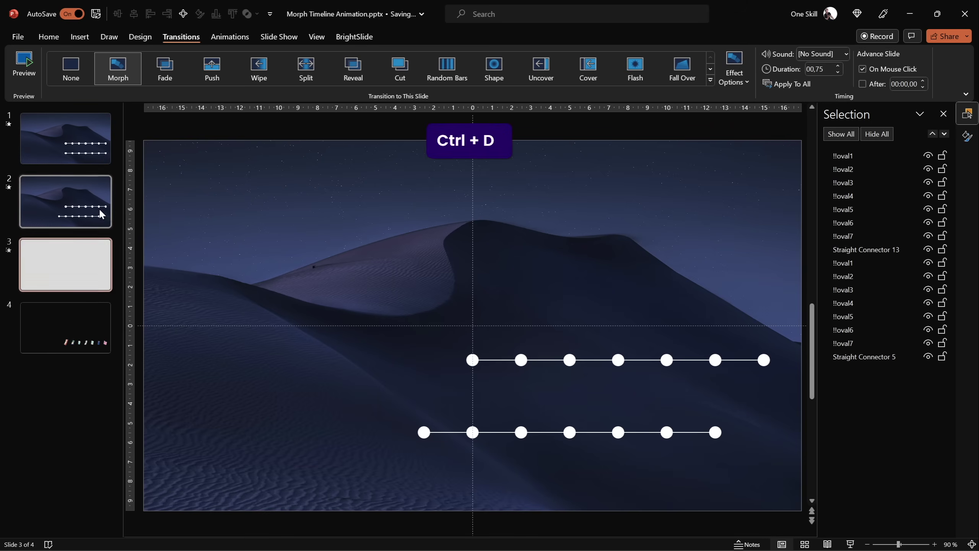
left_click_drag(741, 474, 353, 398)
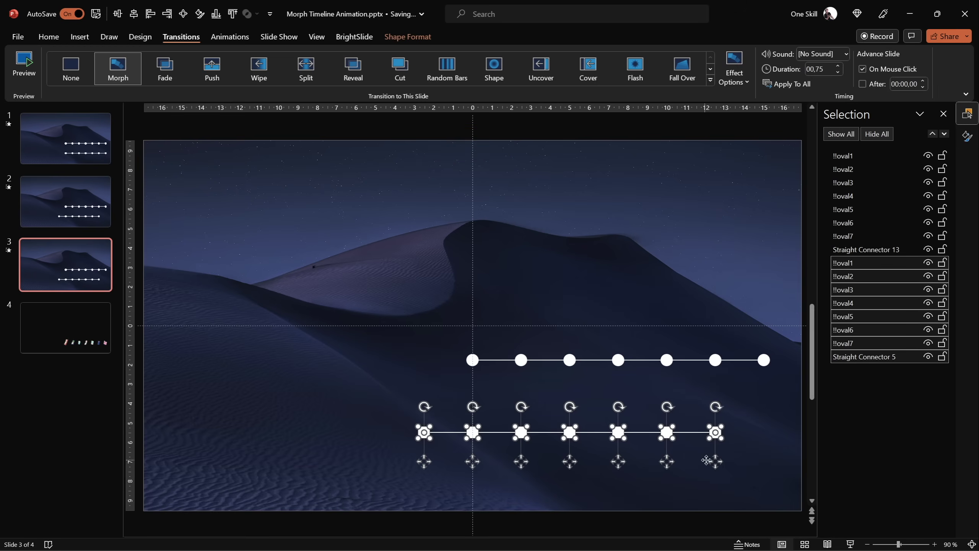
left_click_drag(716, 463, 319, 402)
left_click(104, 265)
key("ctrl+d")
left_click_drag(664, 463, 616, 458)
Step: Create slides 5, 6 and 7, each shifting the lower timeline one more circle left
left_click(92, 321)
key("ctrl+d")
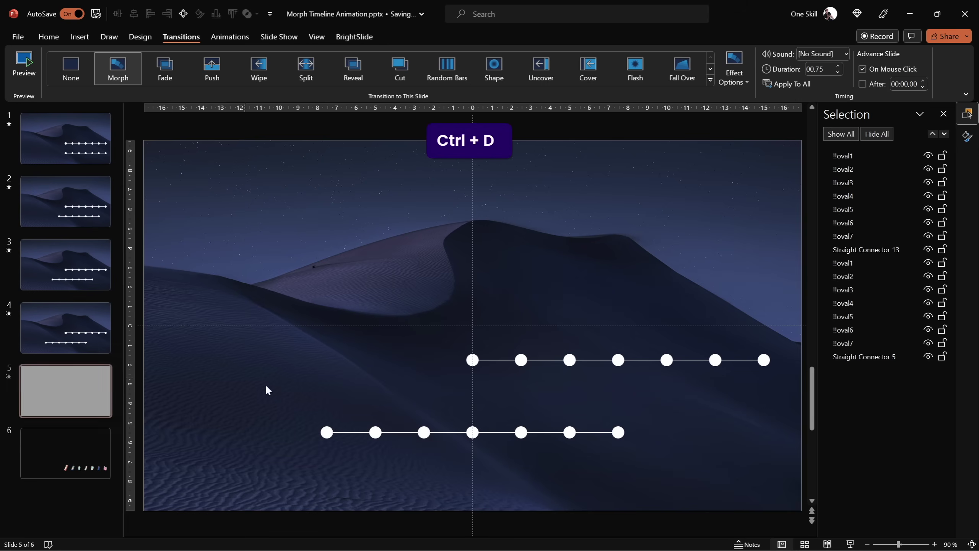
left_click_drag(655, 488, 257, 403)
left_click_drag(618, 465, 266, 401)
left_click(90, 385)
key("ctrl+d")
left_click_drag(572, 459, 182, 409)
left_click(77, 420)
key("ctrl+d")
left_click_drag(522, 459, 472, 459)
Step: Delete the upper timeline row from slides 7, 6 and 5
left_click(531, 455)
left_click_drag(444, 328, 789, 388)
key("Delete")
left_click(97, 416)
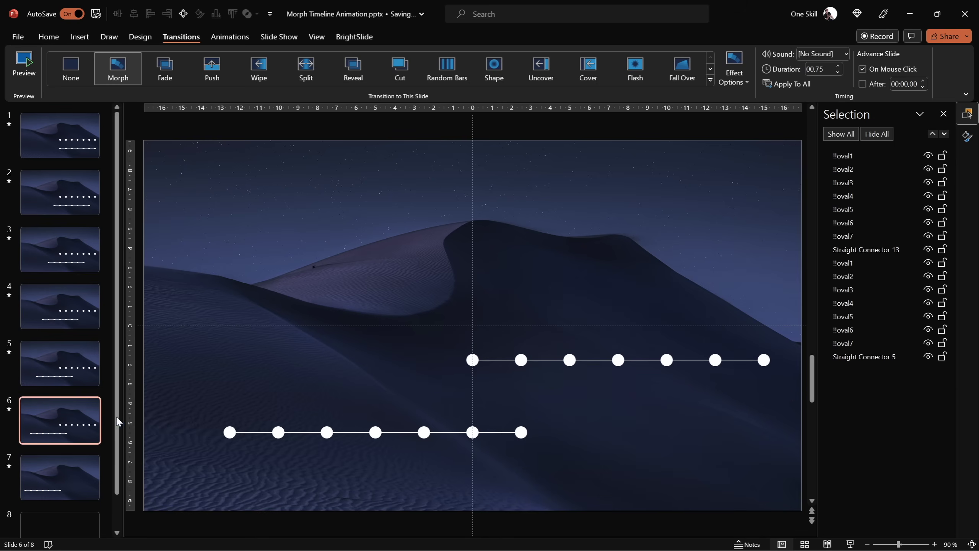
left_click_drag(429, 329, 788, 386)
key("Delete")
left_click(78, 374)
left_click_drag(420, 332, 788, 389)
key("Delete")
Step: Delete the upper timeline row from slides 4, 3, 2 and 1
left_click(100, 320)
left_click_drag(418, 320, 786, 388)
key("Delete")
left_click(88, 272)
left_click_drag(418, 317, 790, 398)
key("Delete")
left_click(100, 212)
left_click_drag(449, 332, 787, 397)
key("Delete")
left_click(83, 146)
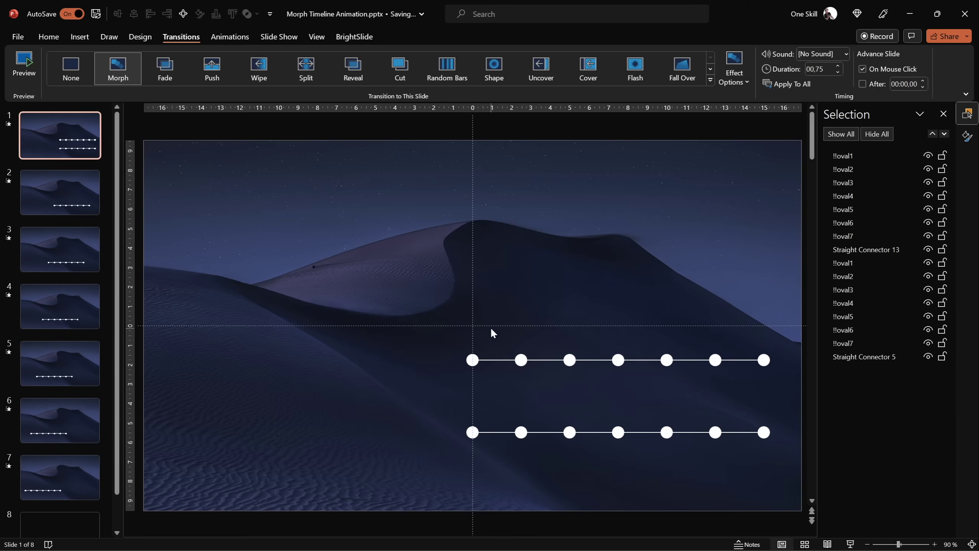
left_click_drag(431, 317, 786, 390)
key("Delete")
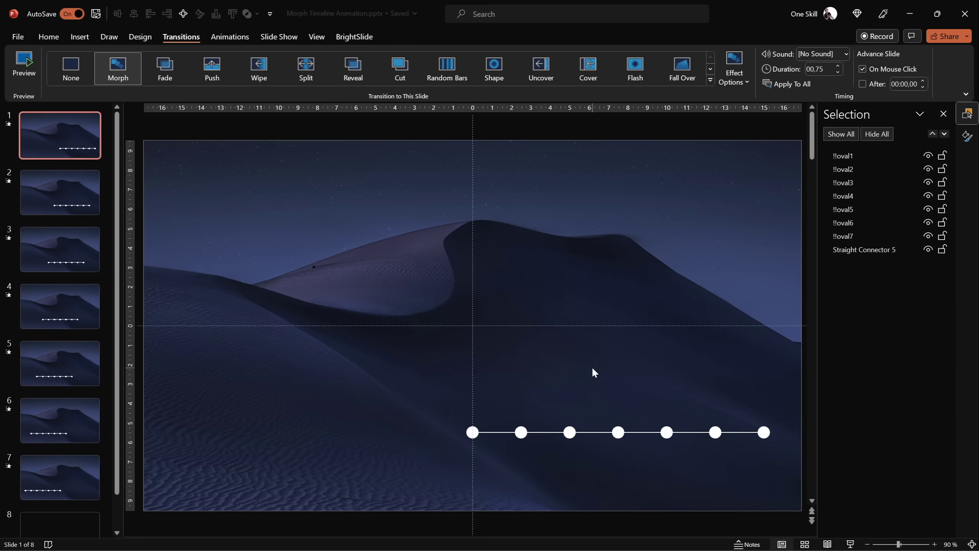
left_click(67, 192)
left_click(71, 241)
left_click(70, 297)
left_click(68, 351)
left_click(69, 407)
left_click(82, 463)
left_click(74, 421)
left_click(68, 363)
left_click(64, 305)
left_click(61, 247)
left_click(69, 198)
left_click(69, 140)
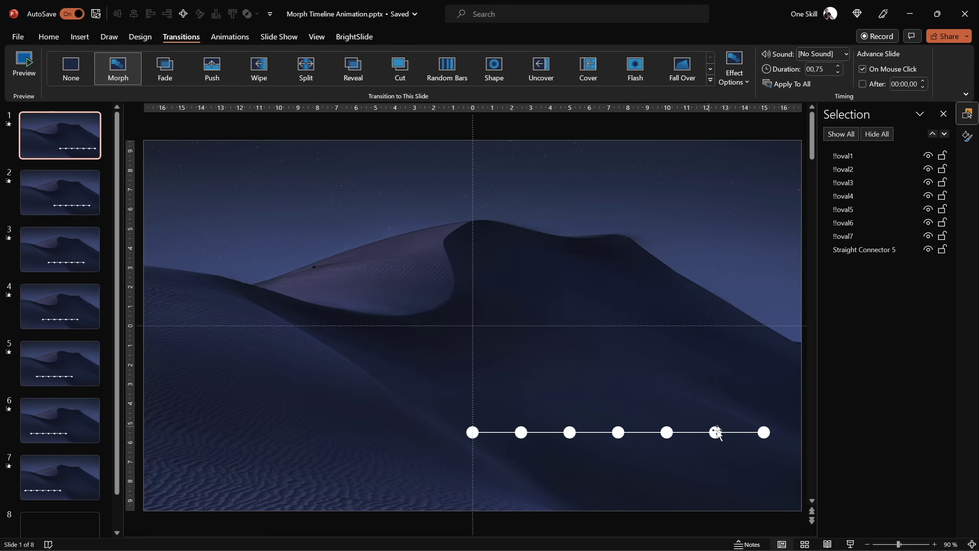
left_click(850, 543)
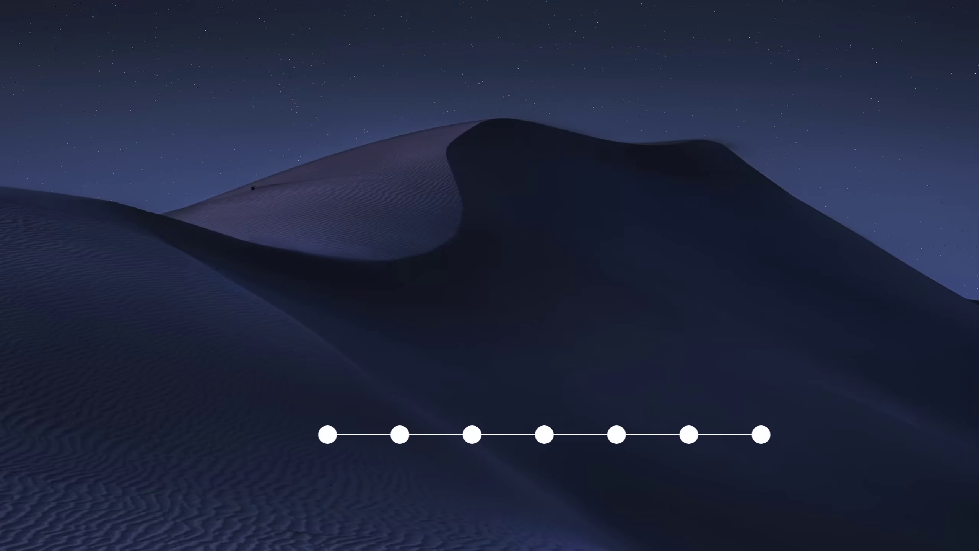
key("Escape")
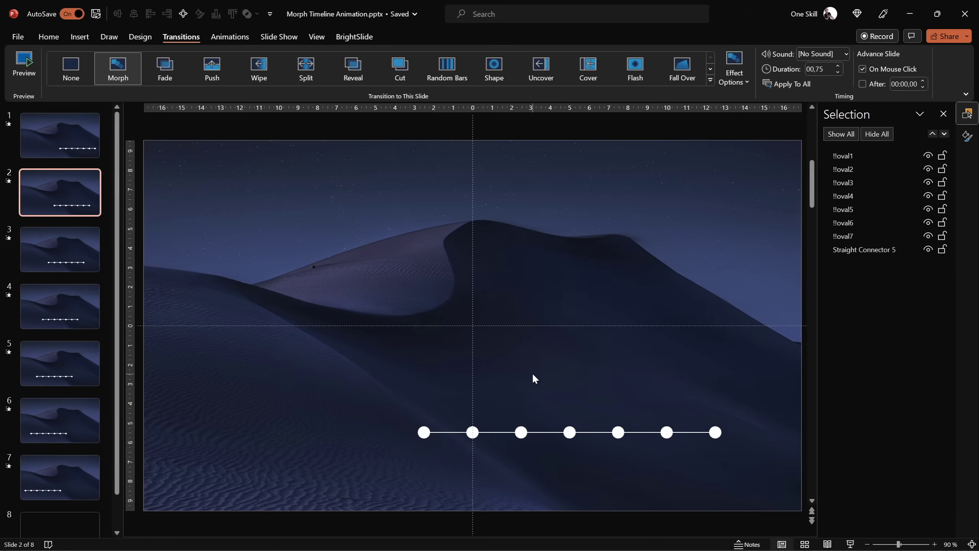
Step: Enlarge slide 1's first timeline dot evenly and remove its solid white fill
left_click(75, 134)
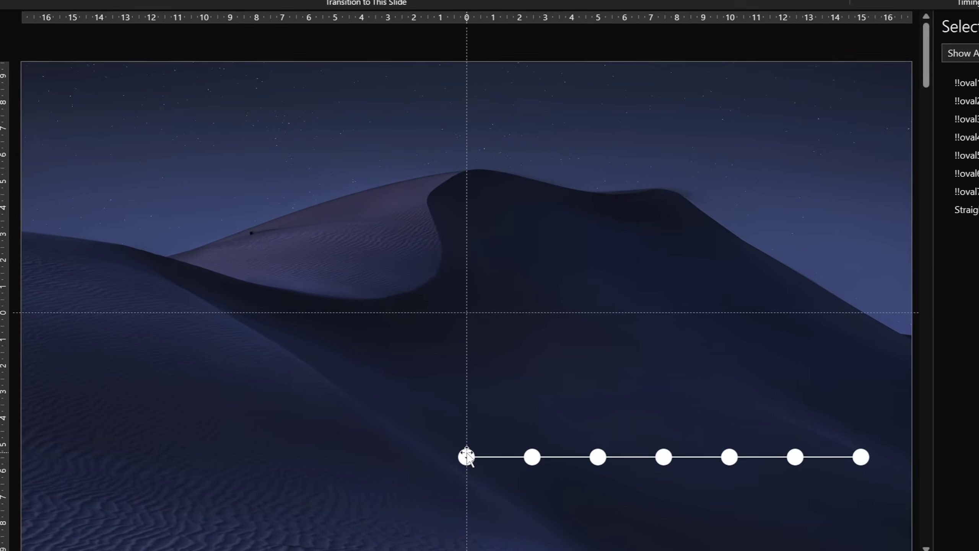
left_click(475, 432)
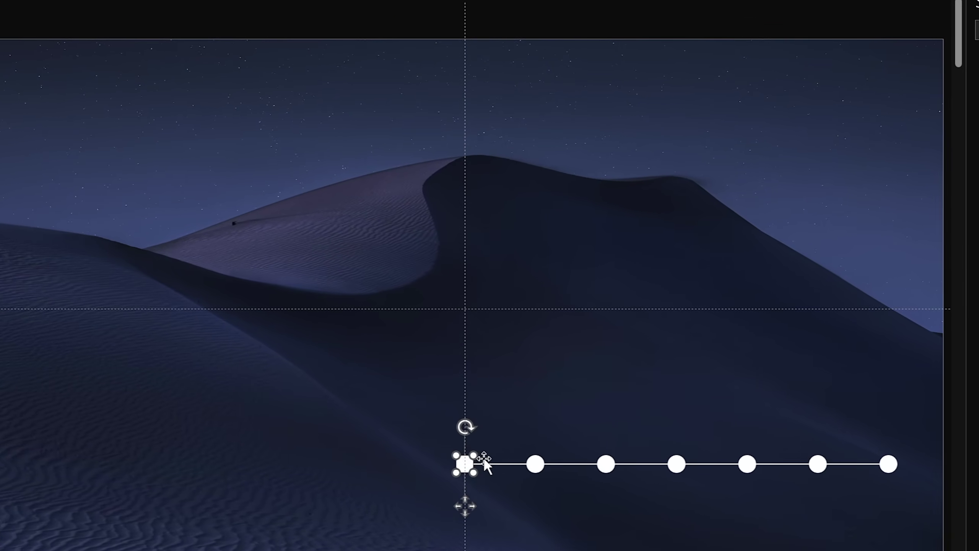
left_click_drag(474, 455, 519, 410)
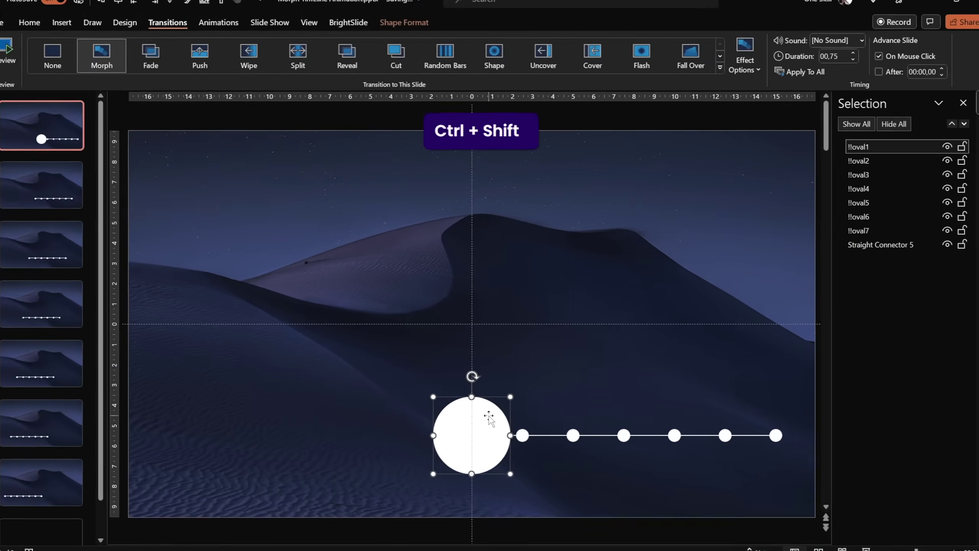
left_click(977, 126)
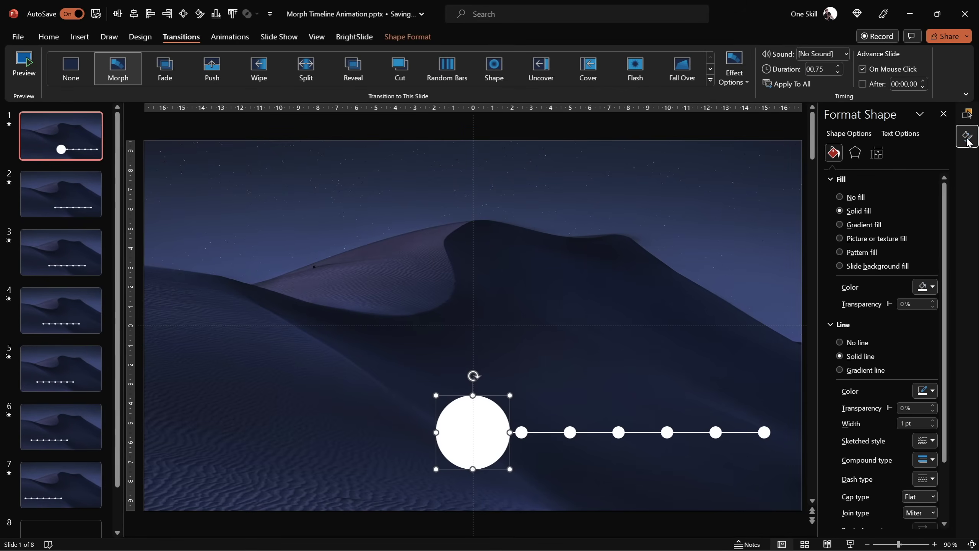
left_click(839, 197)
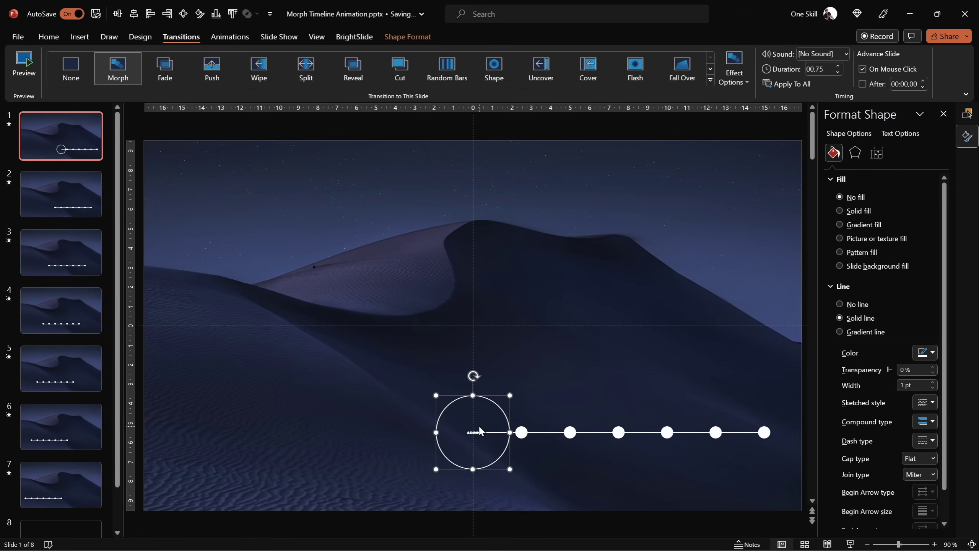
Step: Style the white 24 pt 1980 label and fill the circle with the slide background
left_click(48, 37)
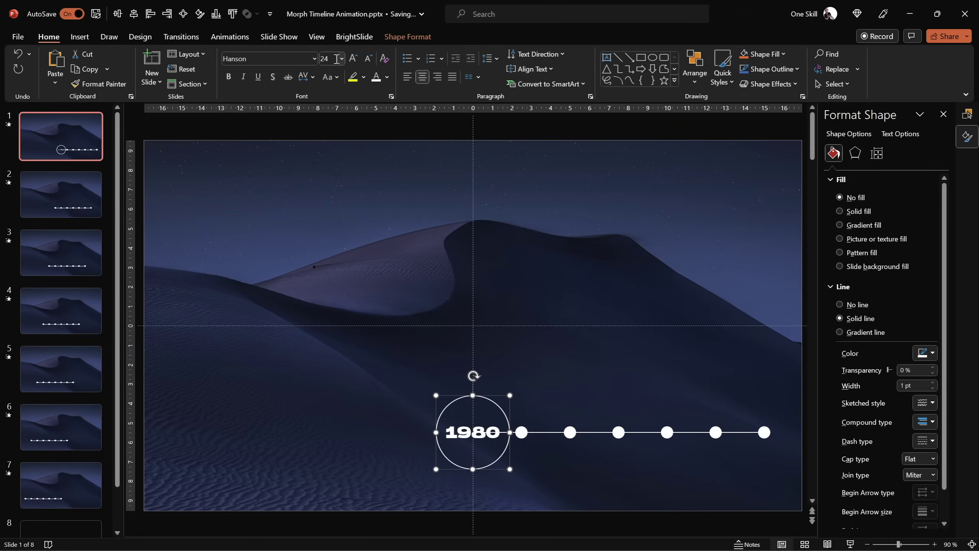
scroll(497, 431, "up", 5, "ctrl")
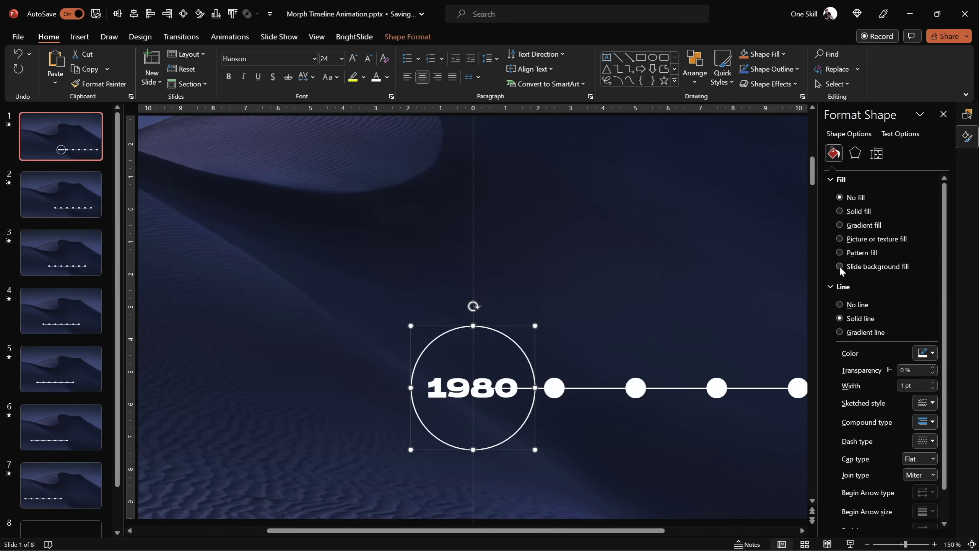
left_click(839, 266)
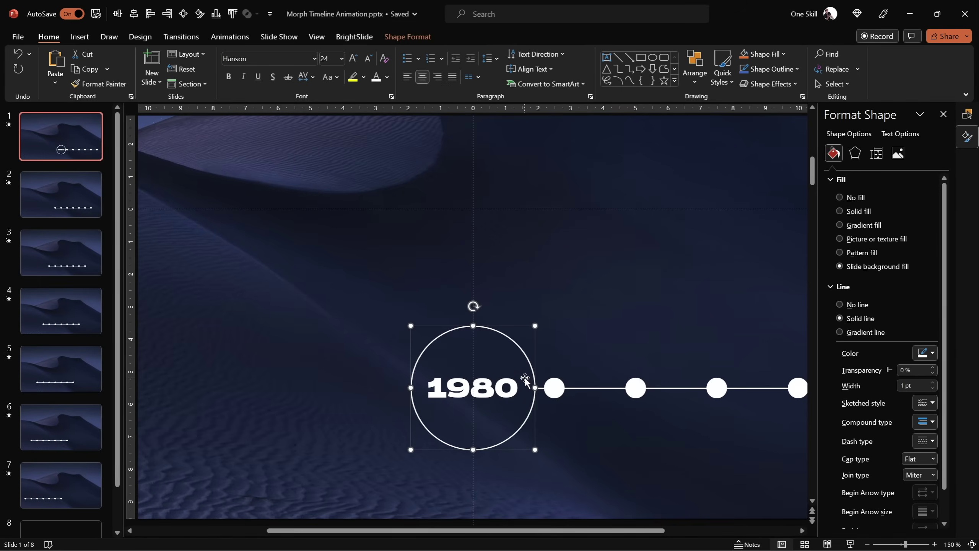
left_click(971, 543)
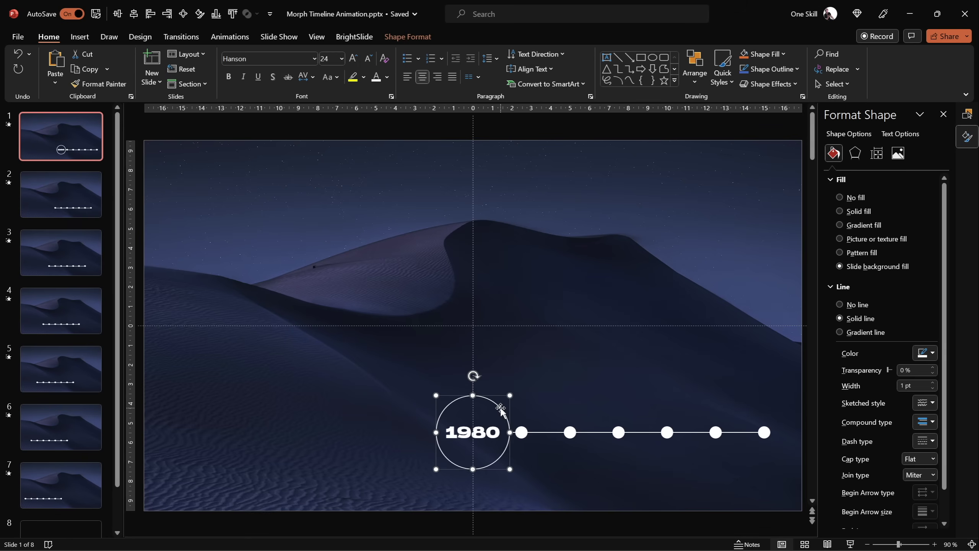
Step: Copy the 1980 circle's formatting onto enlarged centre dots on slides 2 and 3 (1990, 2000)
key("ctrl+shift+c")
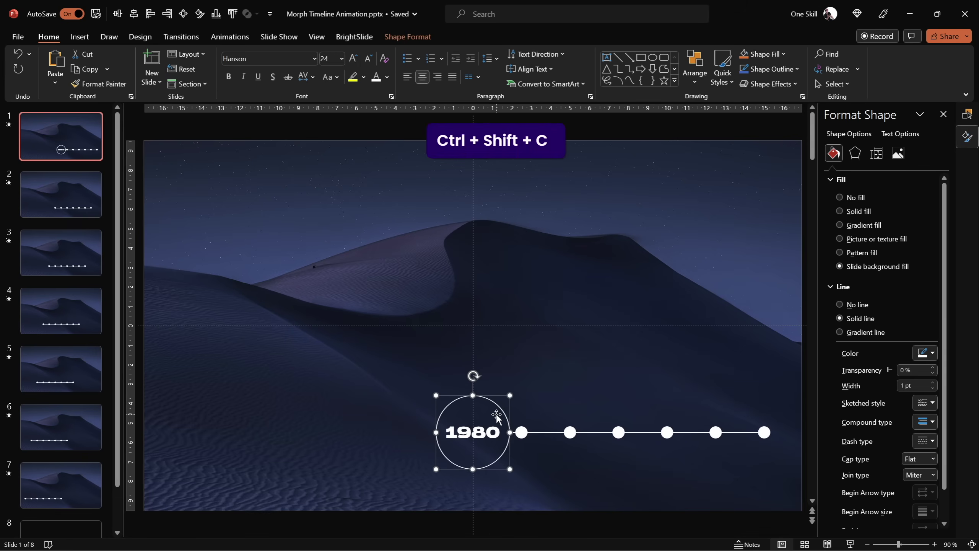
left_click(76, 195)
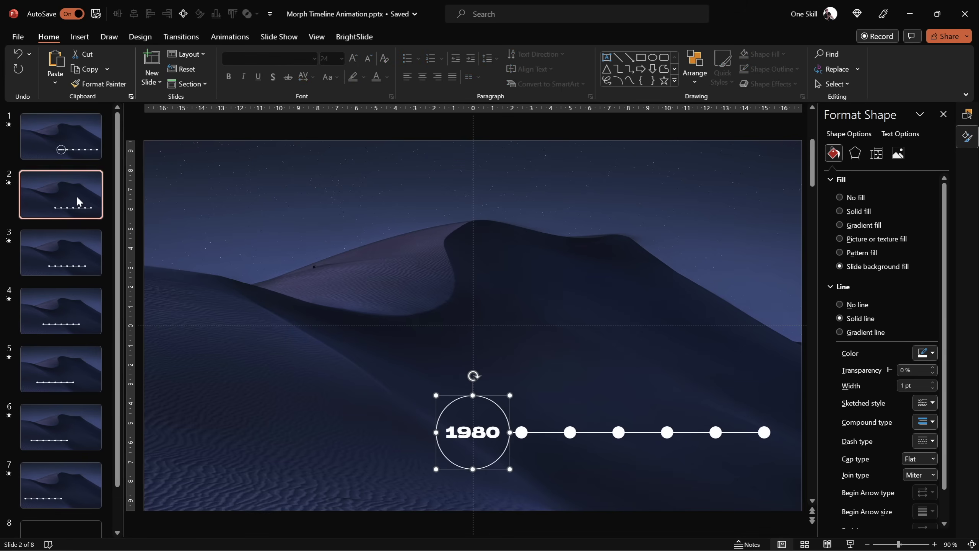
left_click(478, 430)
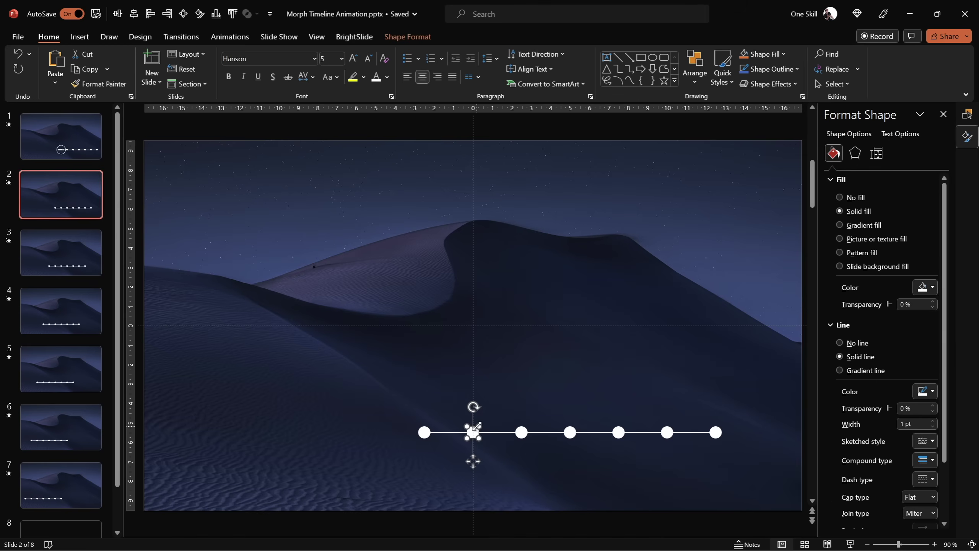
left_click_drag(476, 426, 509, 400)
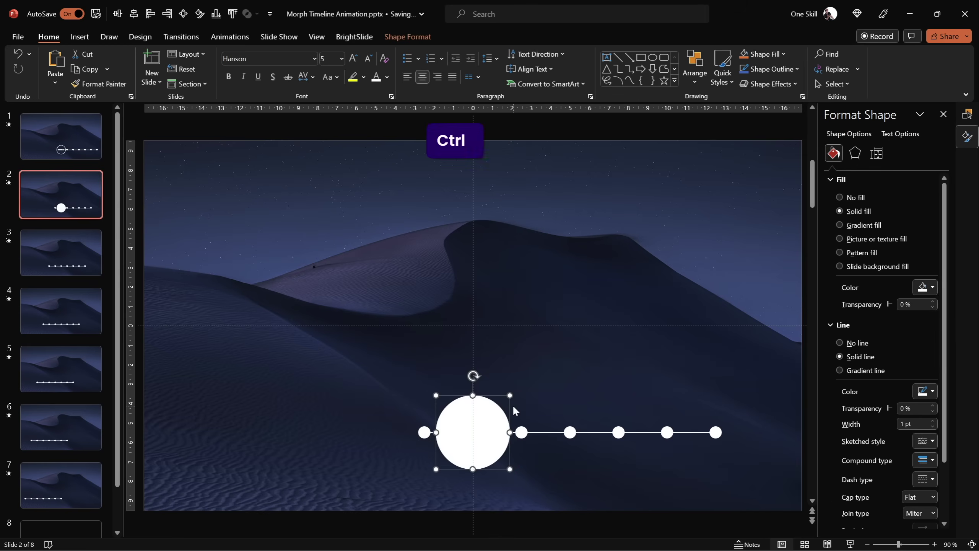
key("ctrl+shift+v")
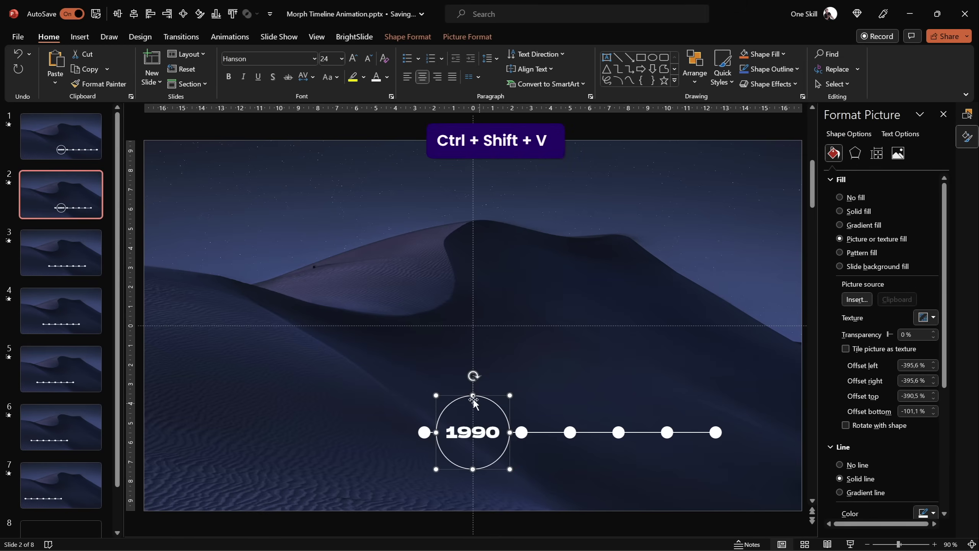
left_click(88, 256)
left_click(473, 432)
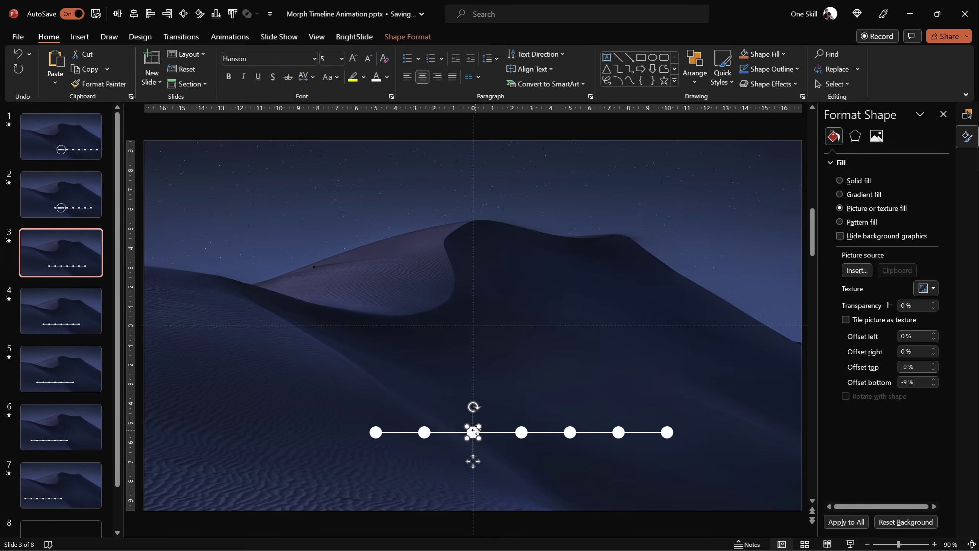
left_click_drag(480, 425, 512, 406)
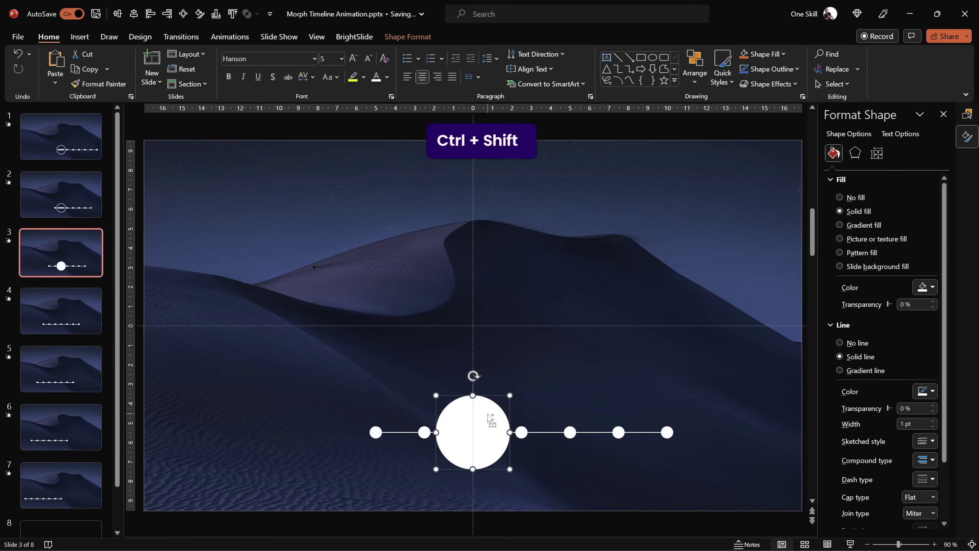
key("ctrl+shift+v")
Step: Enlarge the centre dots on slides 4 and 5 into 2005 and 2010 year circles
left_click(81, 308)
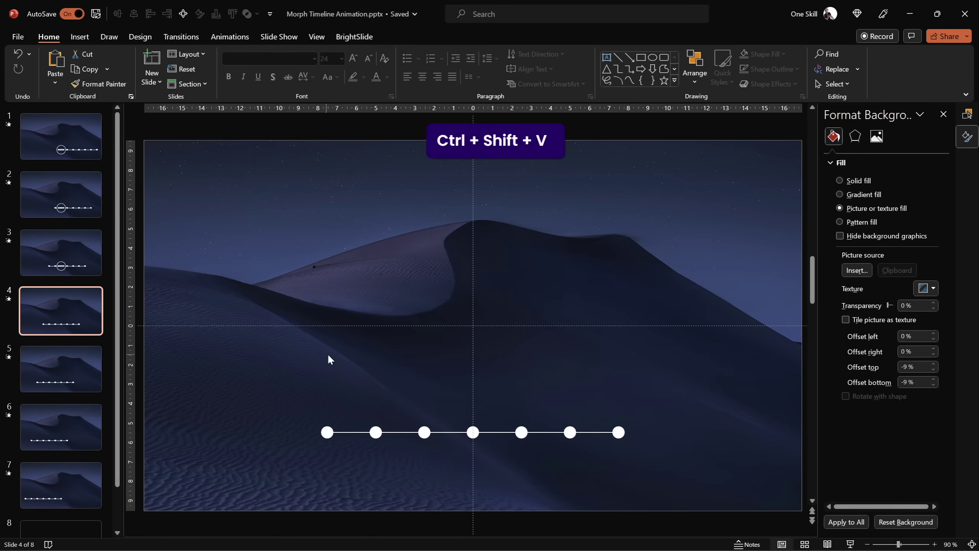
left_click(475, 431)
left_click_drag(480, 424, 513, 407)
key("ctrl+shift+v")
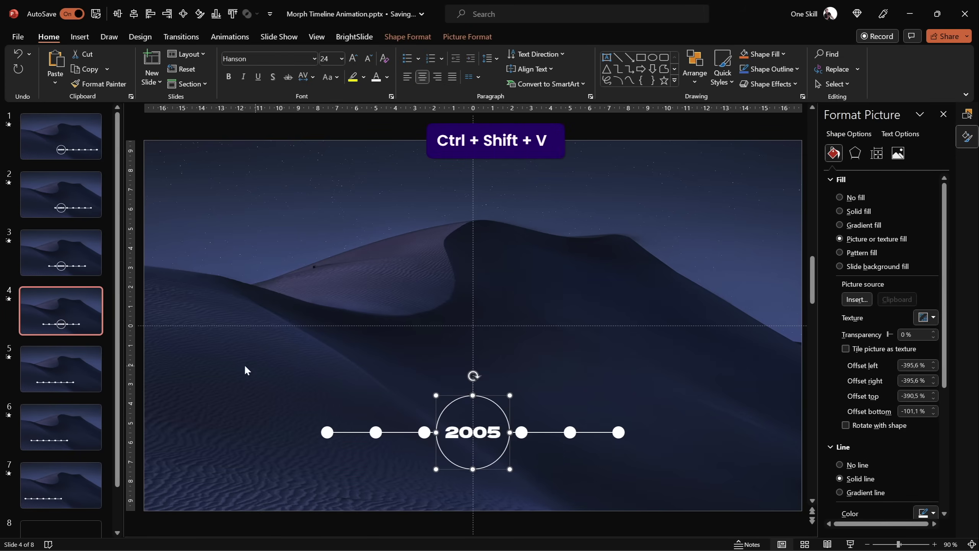
left_click(99, 358)
left_click(473, 432)
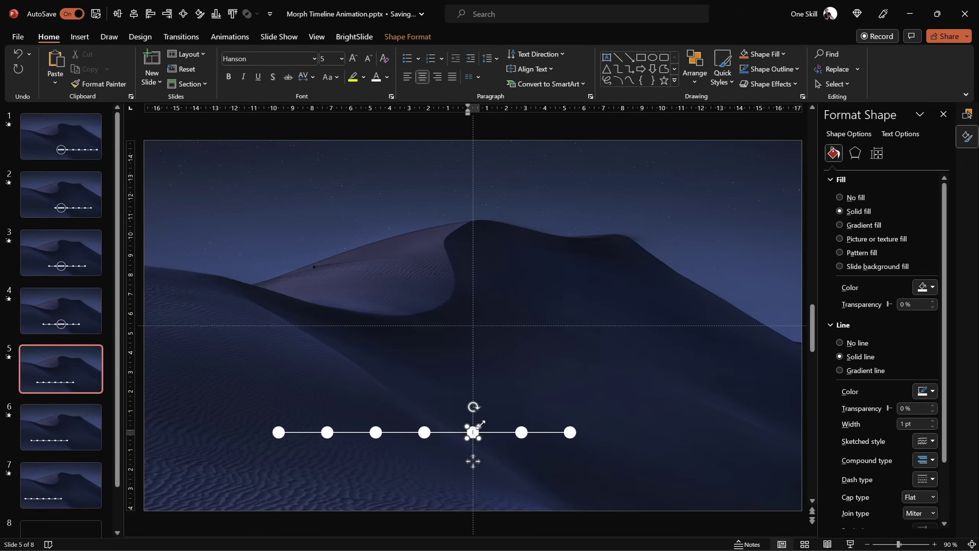
left_click_drag(480, 424, 509, 403)
key("ctrl+shift+v")
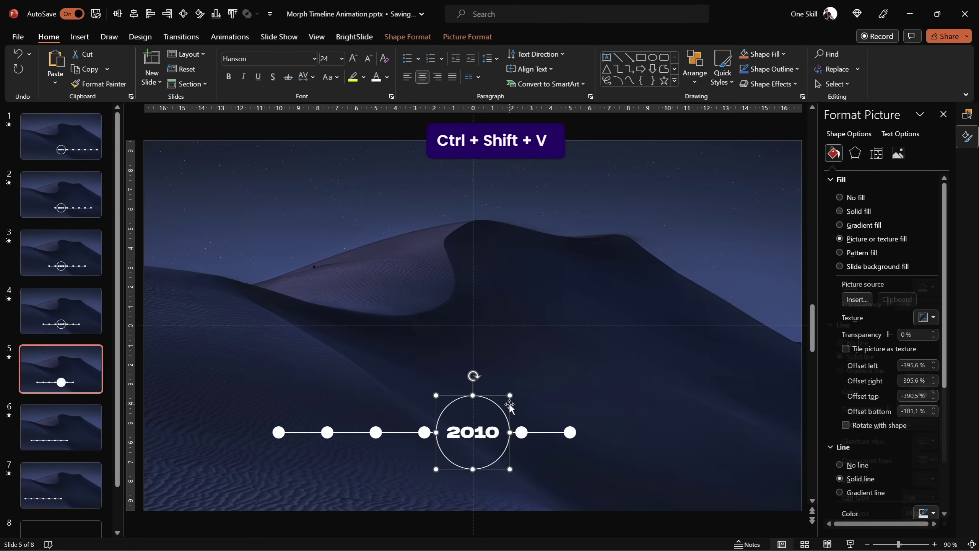
Step: Enlarge the centre dots on slides 6 and 7 into 2015 and 2020 year circles
left_click(82, 426)
left_click(473, 432)
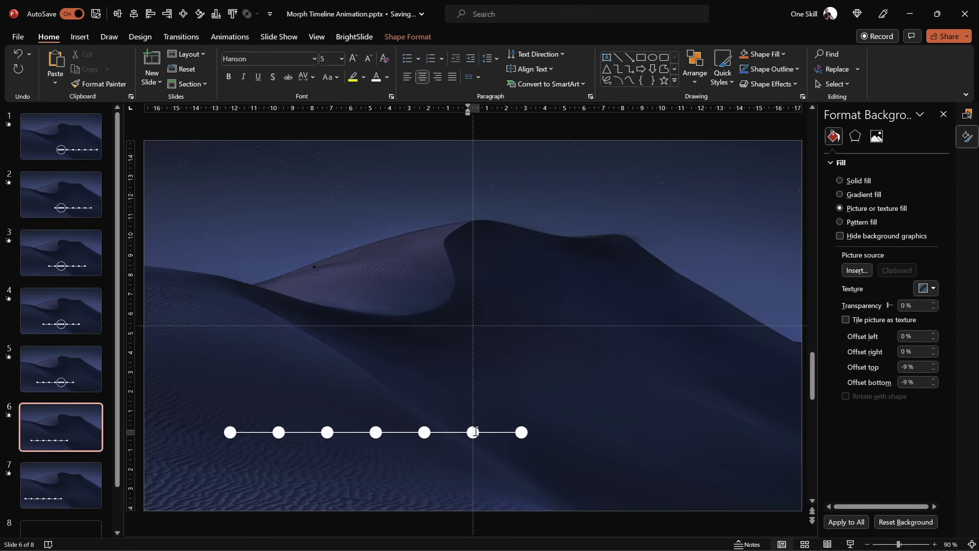
left_click_drag(480, 424, 509, 404)
key("ctrl+shift+v")
left_click(78, 494)
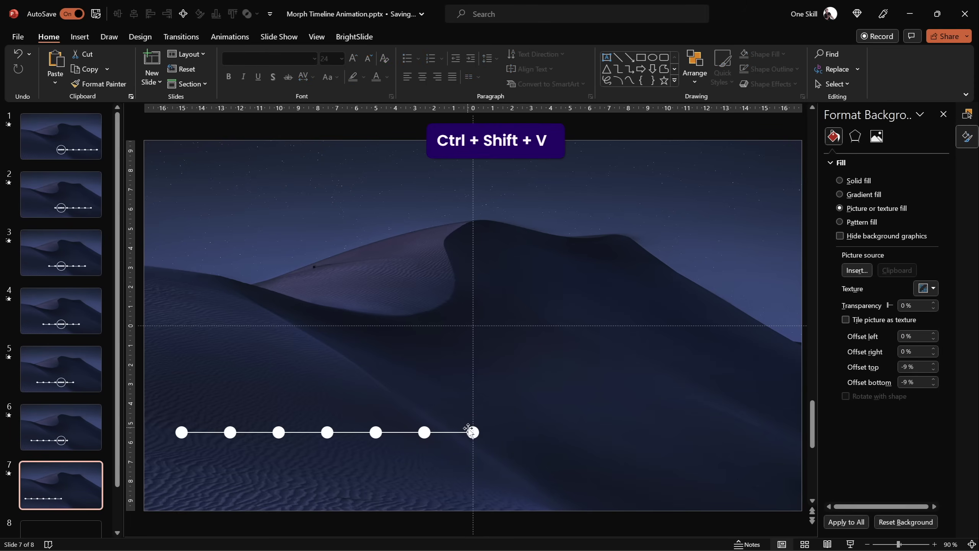
left_click(473, 433)
left_click_drag(481, 424, 501, 411)
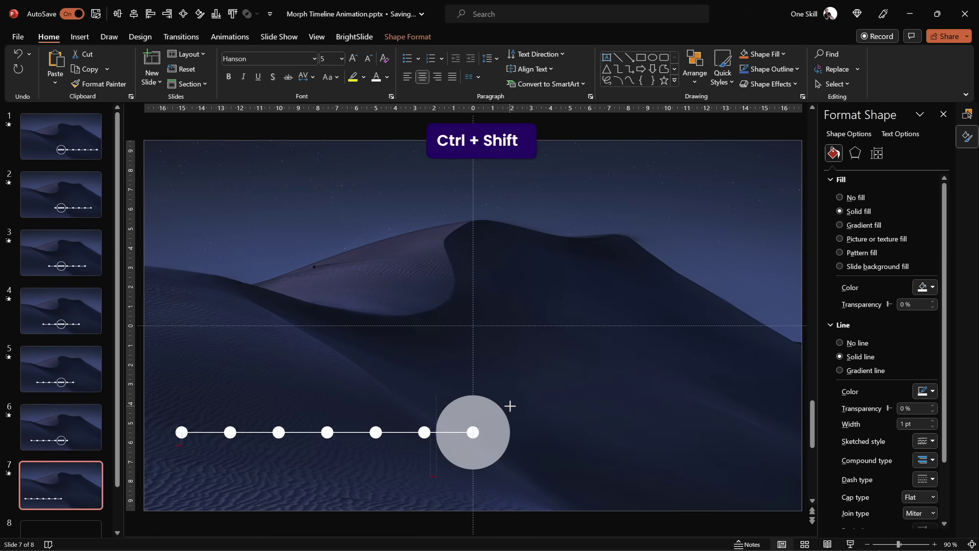
key("ctrl+shift+v")
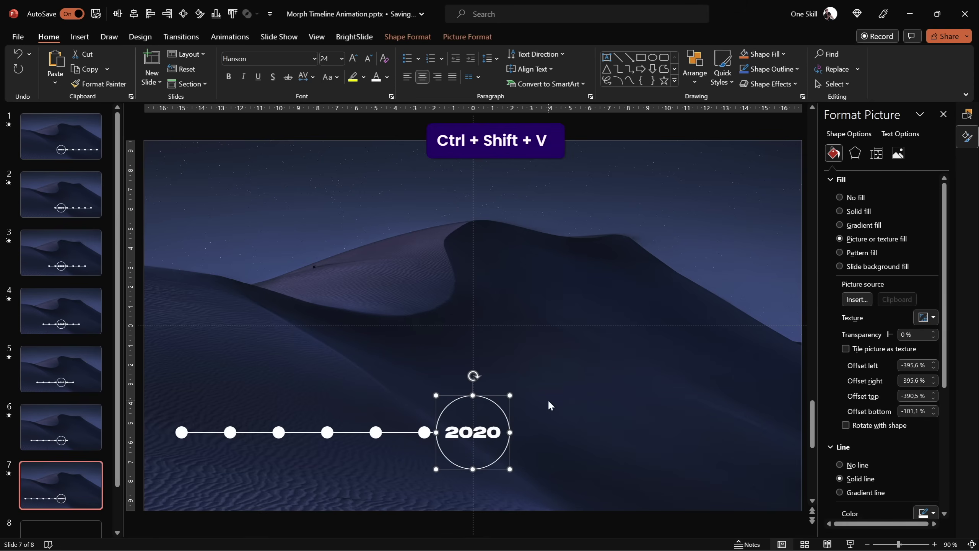
left_click(551, 398)
left_click(85, 149)
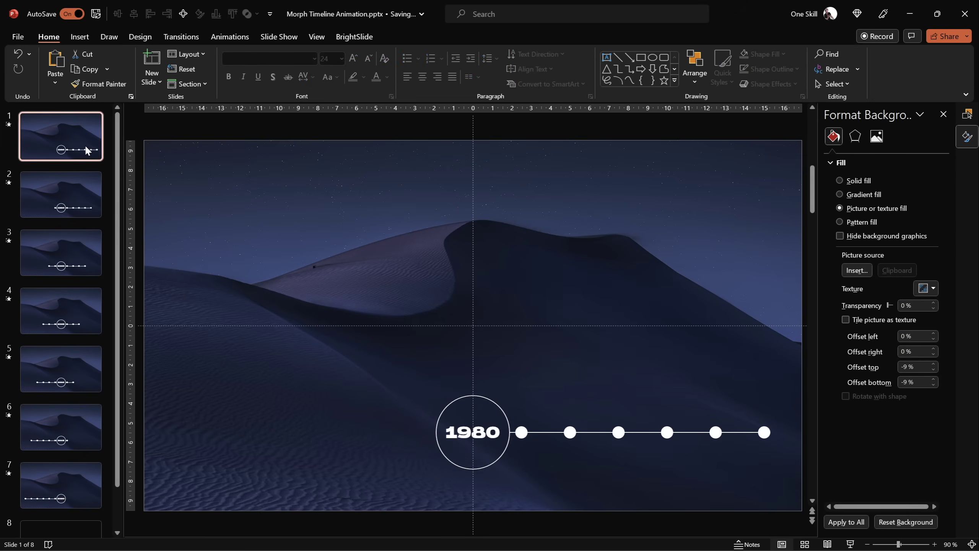
left_click(850, 544)
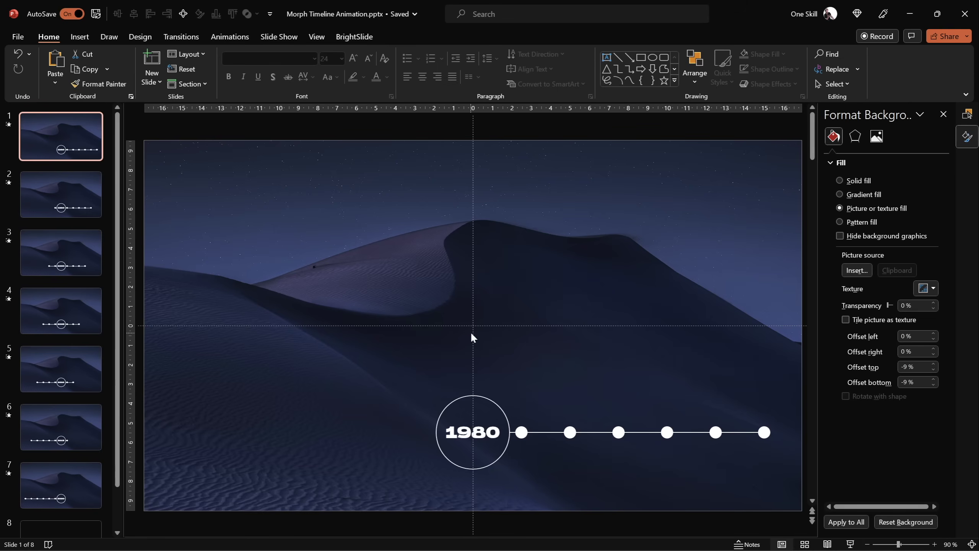
Step: Select and copy the seven phone illustrations (!!phone 1980 to !!phone 2020) on slide 8
scroll(120, 361, "down", 3)
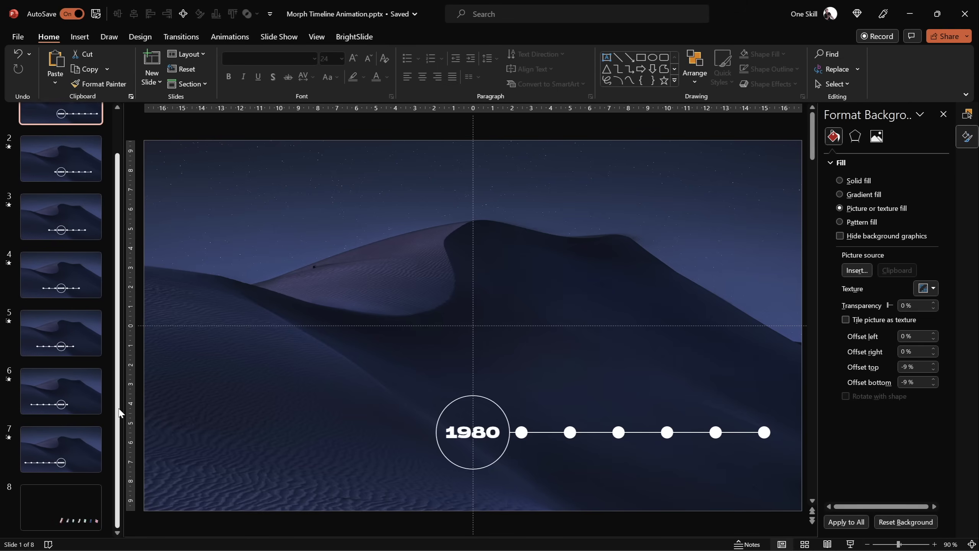
left_click(83, 494)
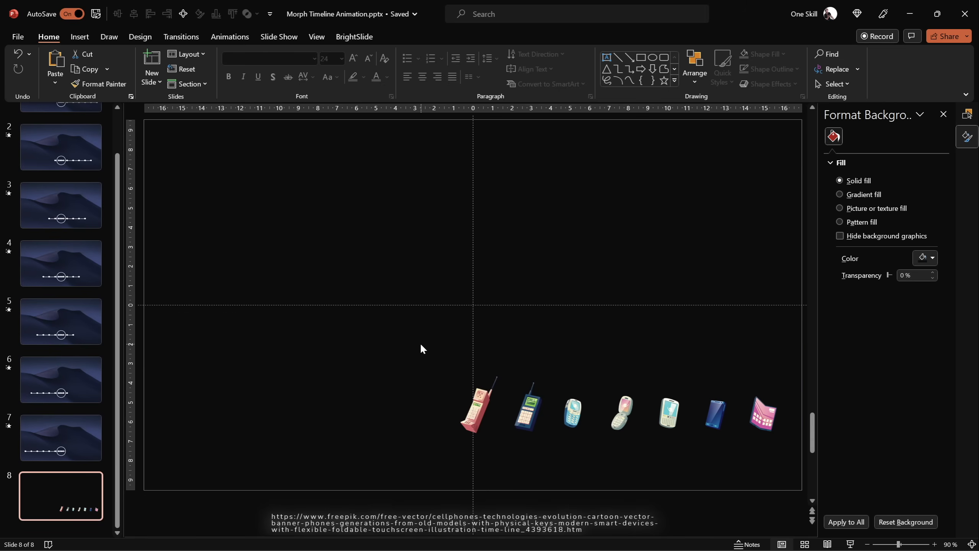
left_click_drag(421, 348, 802, 472)
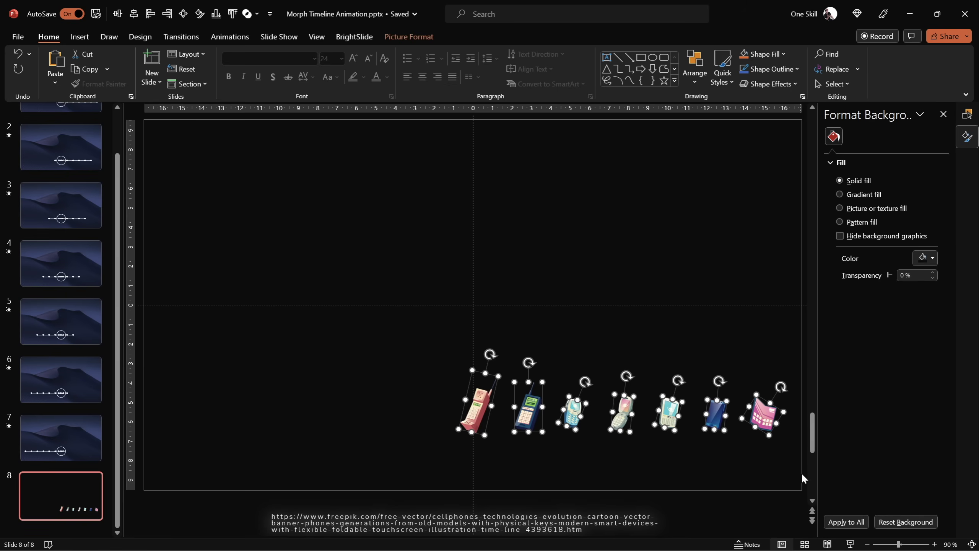
left_click(644, 340)
left_click(966, 114)
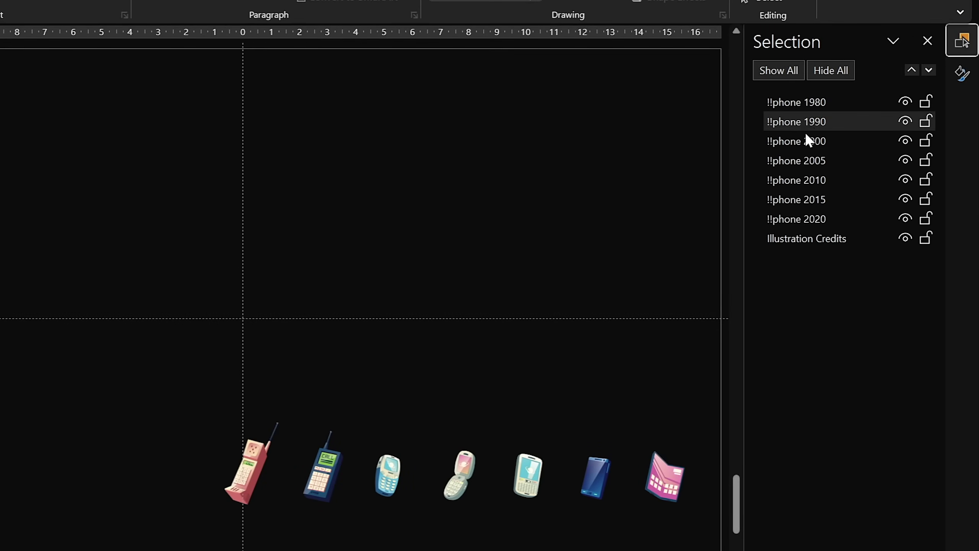
left_click_drag(168, 391, 707, 542)
key("ctrl+c")
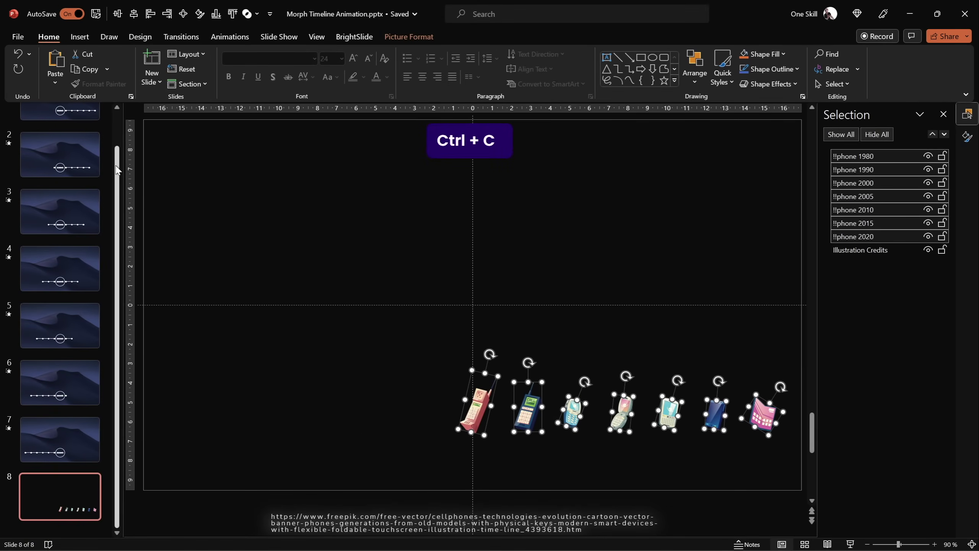
Step: Paste the seven phones onto slide 1 above the timeline dots and enlarge the 1980 phone
left_click_drag(117, 169, 117, 136)
left_click(71, 135)
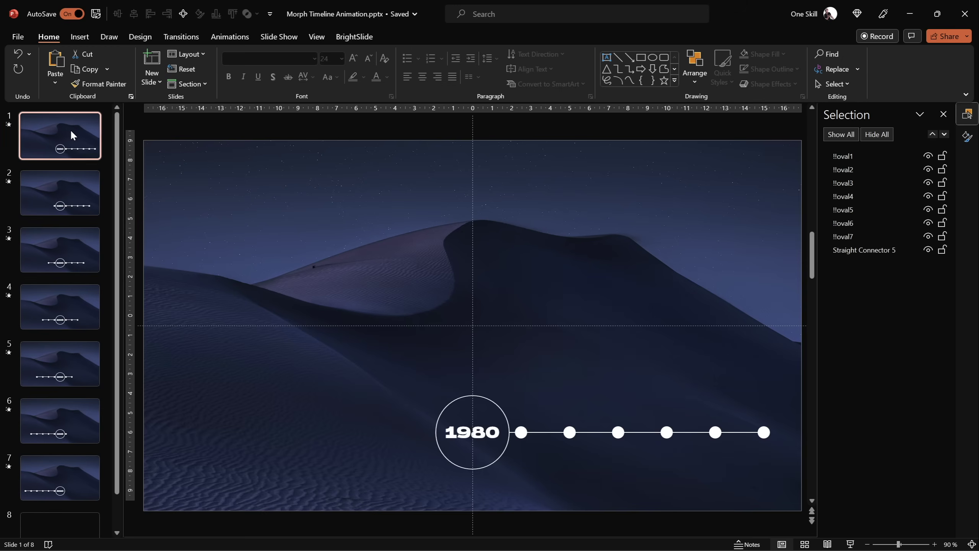
key("ctrl+v")
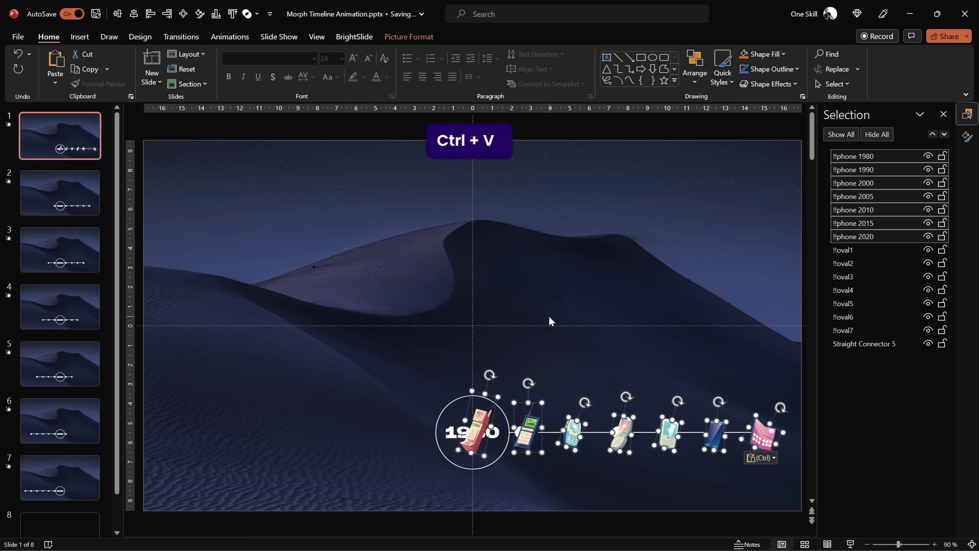
left_click_drag(767, 438, 762, 402)
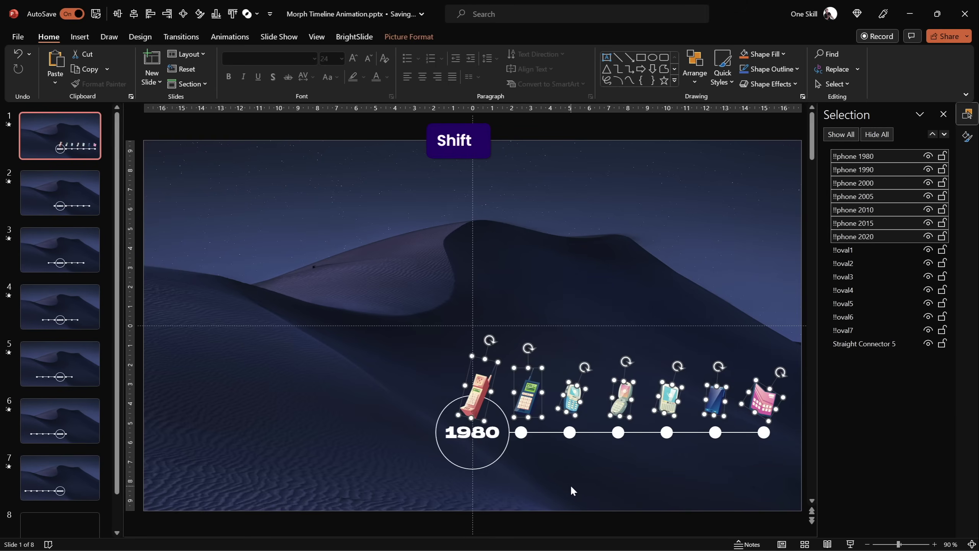
left_click(480, 394)
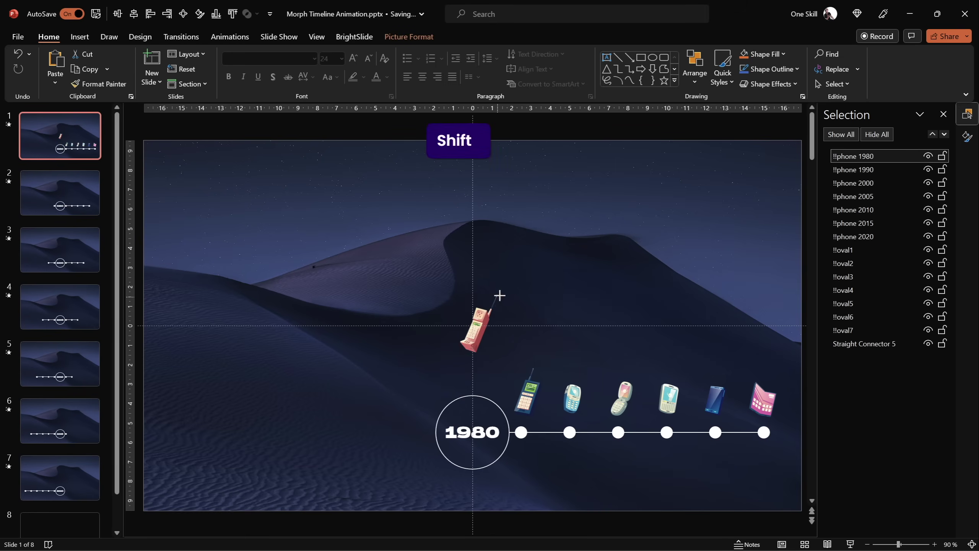
left_click_drag(503, 293, 497, 259)
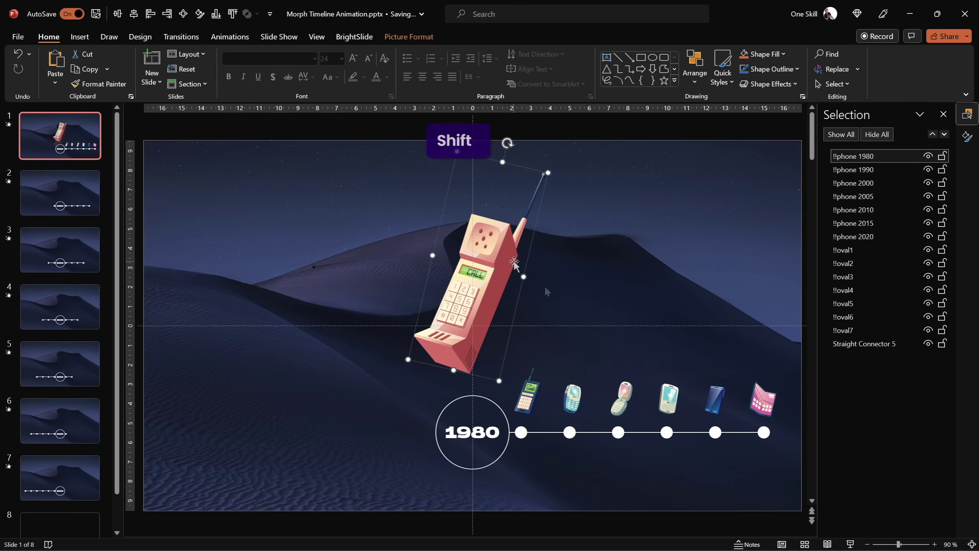
left_click(78, 198)
Step: Paste the phones above slide 2's timeline dots and enlarge the 1990 phone
key("ctrl+v")
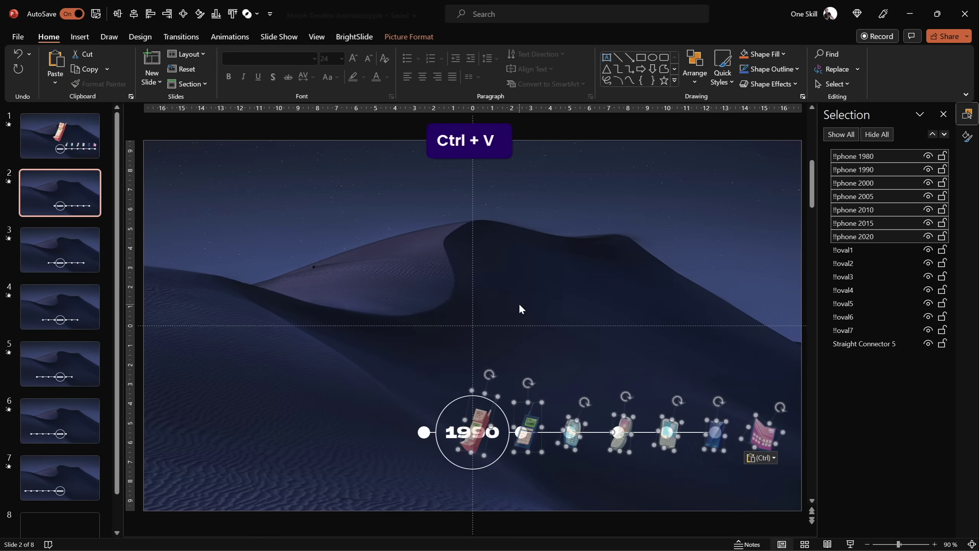
left_click_drag(623, 434, 618, 398)
left_click_drag(717, 401, 671, 399)
left_click(484, 295)
left_click_drag(478, 387, 501, 248)
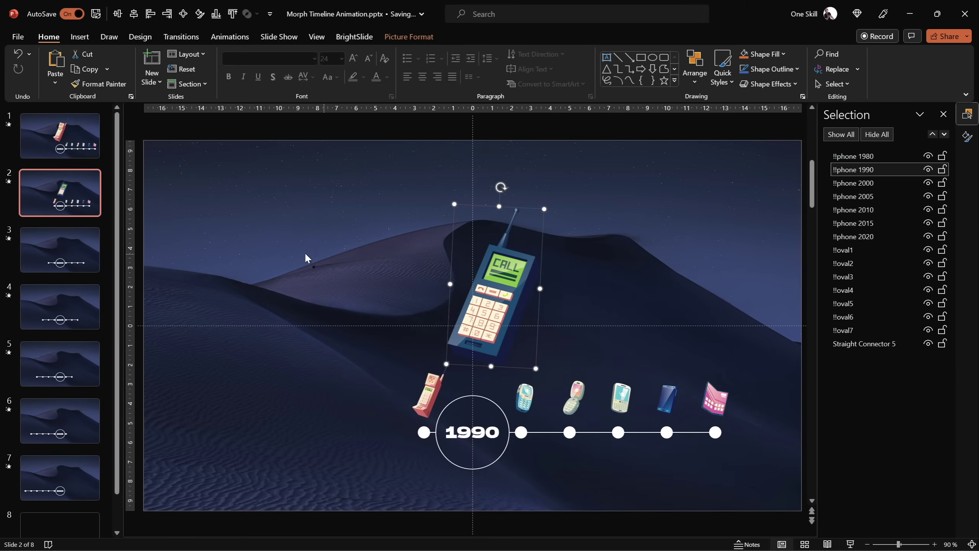
Step: Paste and align the phone row over the timeline on the 2000 and 2005 slides
left_click(81, 247)
key("ctrl+v")
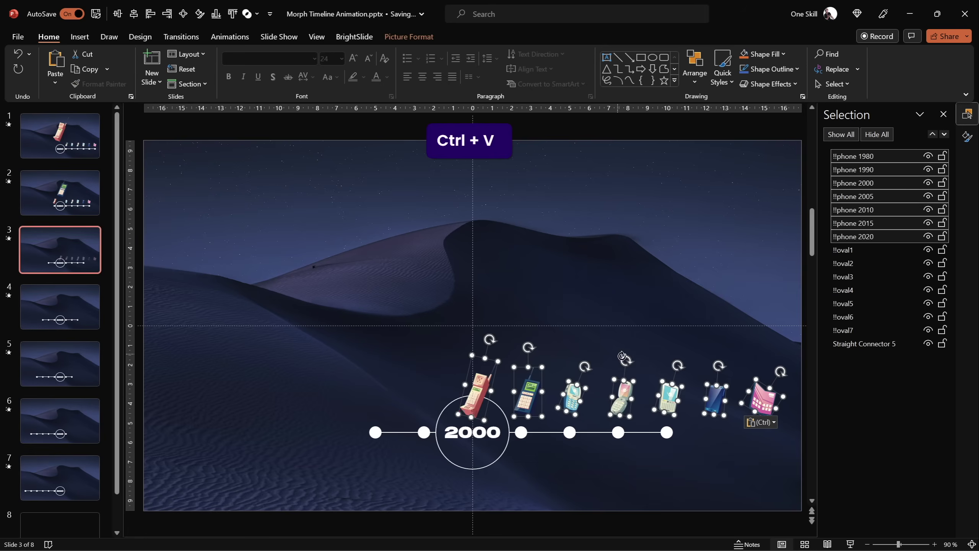
left_click_drag(628, 393, 524, 233)
left_click(471, 397)
left_click(76, 305)
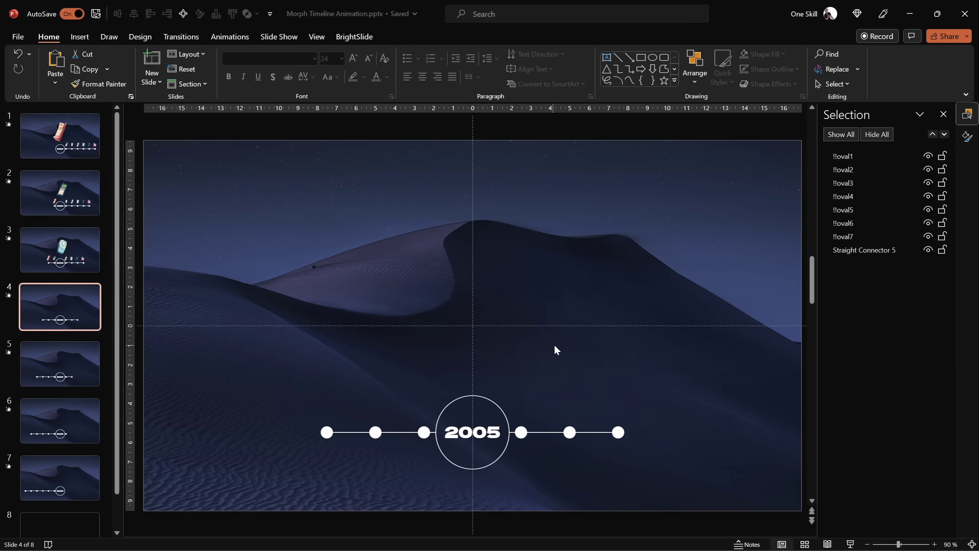
key("ctrl+v")
left_click_drag(665, 398, 527, 248)
left_click(497, 366)
Step: Paste the phone row on the 2010 and 2015 slides, enlarging each year's phone
key("Page_Down")
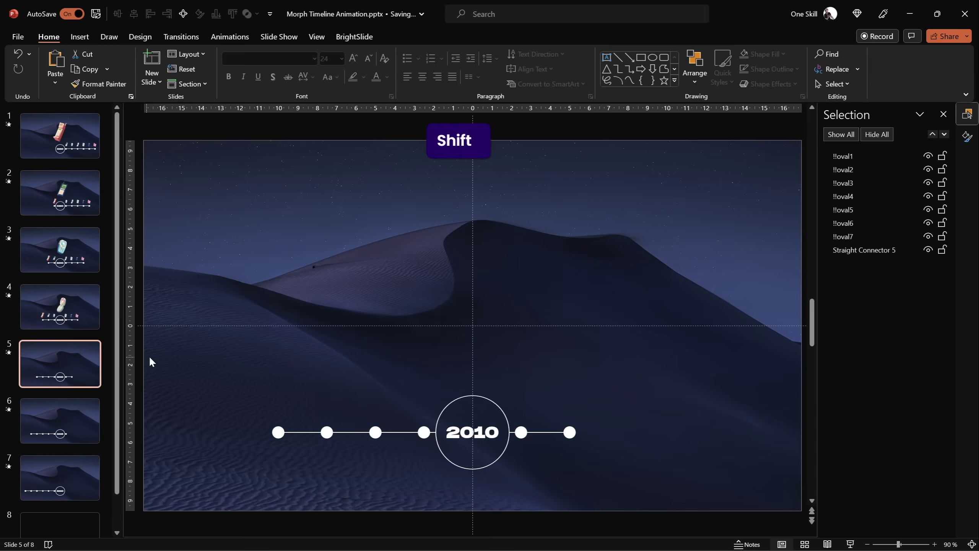
key("ctrl+v")
left_click_drag(574, 397, 376, 396)
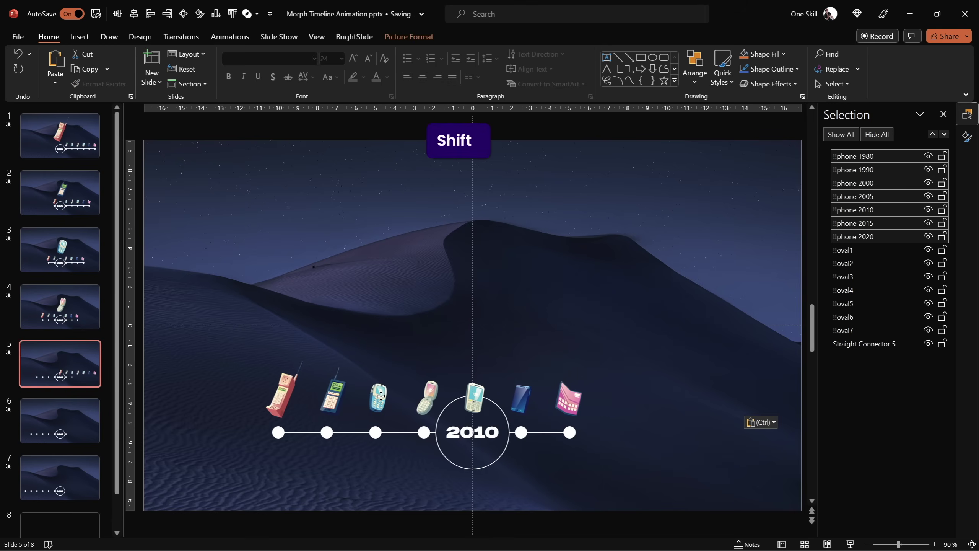
left_click(453, 361)
left_click_drag(478, 399, 397, 284)
key("Page_Down")
key("ctrl+v")
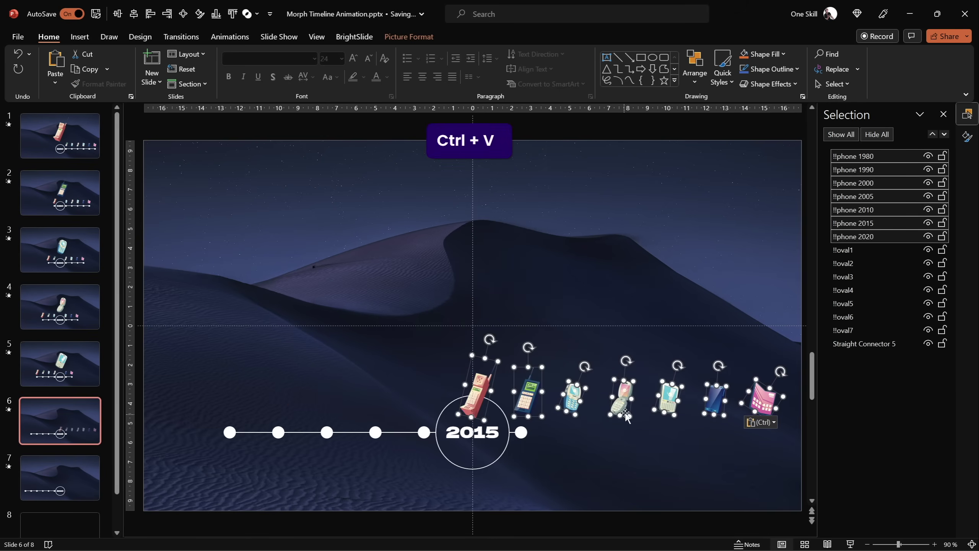
left_click_drag(619, 412, 378, 412)
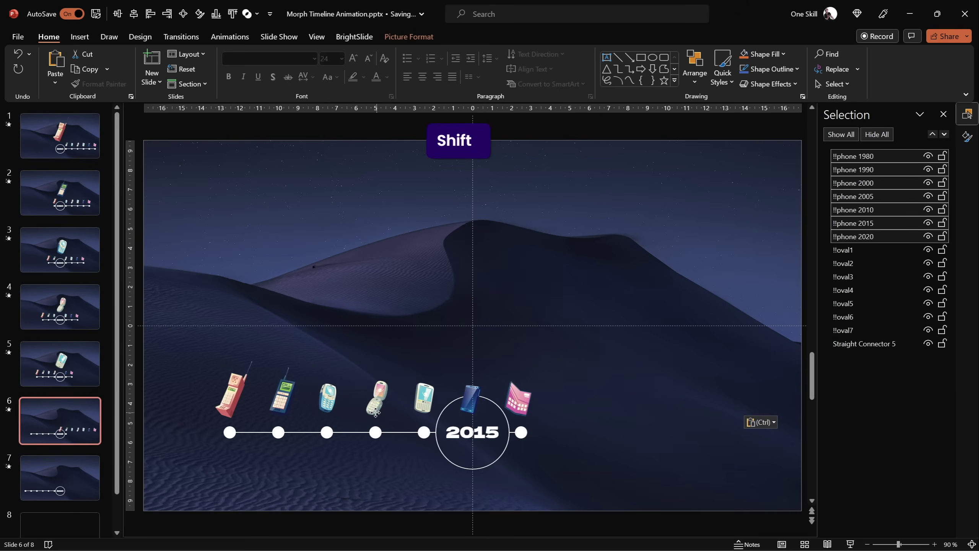
left_click(471, 399)
left_click_drag(481, 385, 518, 255)
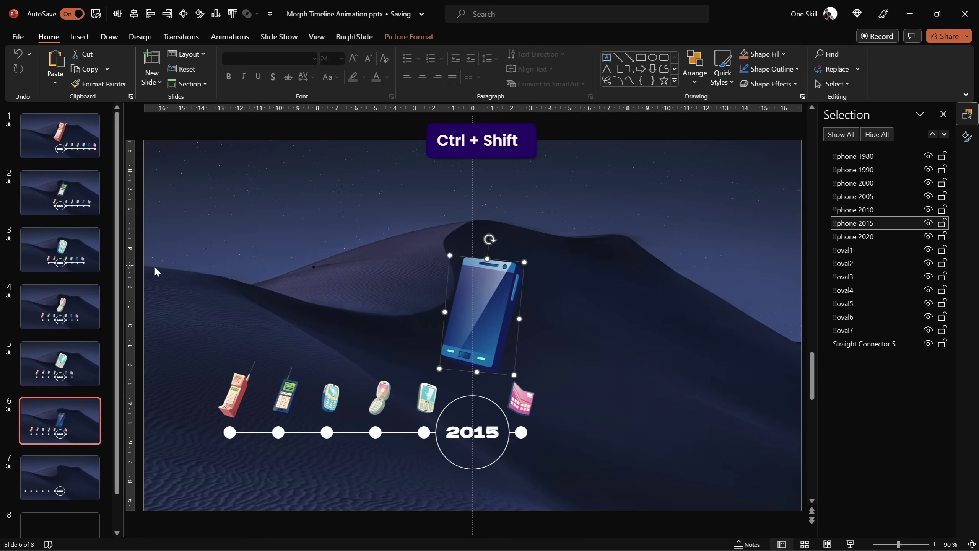
Step: Paste the phones on the 2020 slide and enlarge the 2020 foldable phone
left_click(87, 464)
key("ctrl+v")
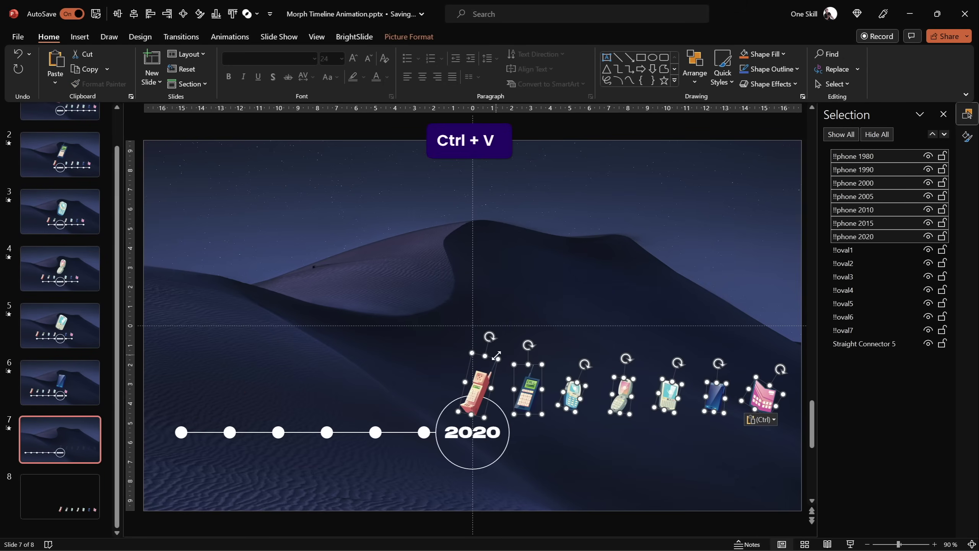
left_click_drag(620, 403, 328, 403)
left_click(476, 403)
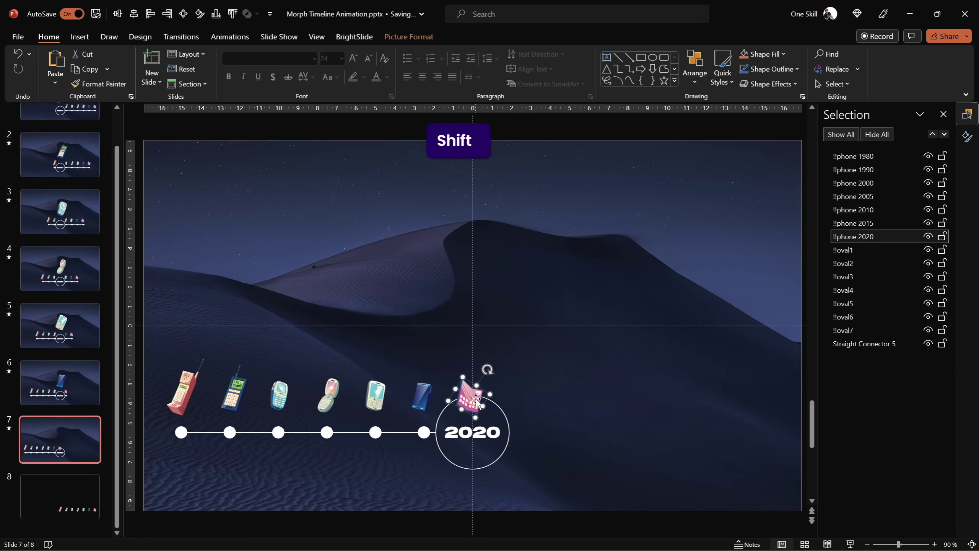
left_click_drag(491, 317, 527, 305)
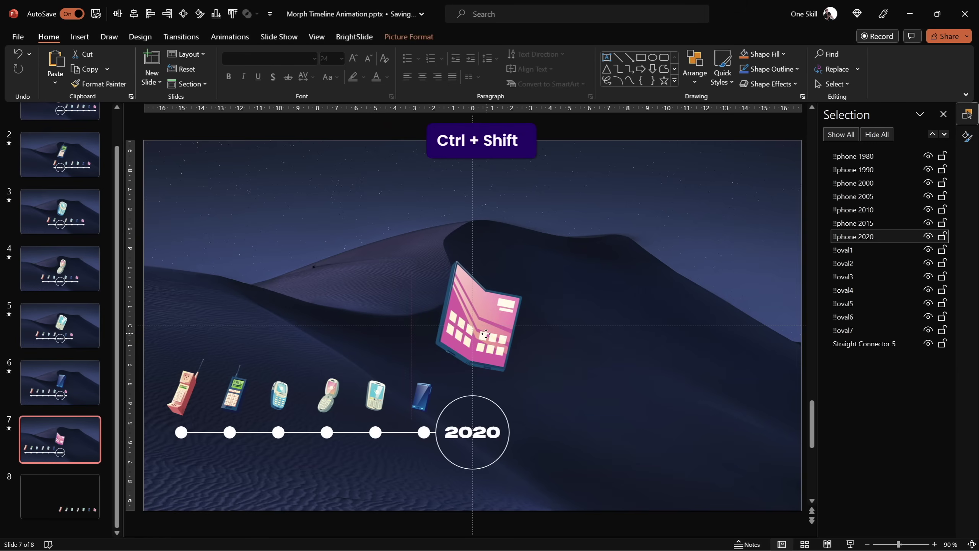
left_click(577, 339)
left_click(322, 40)
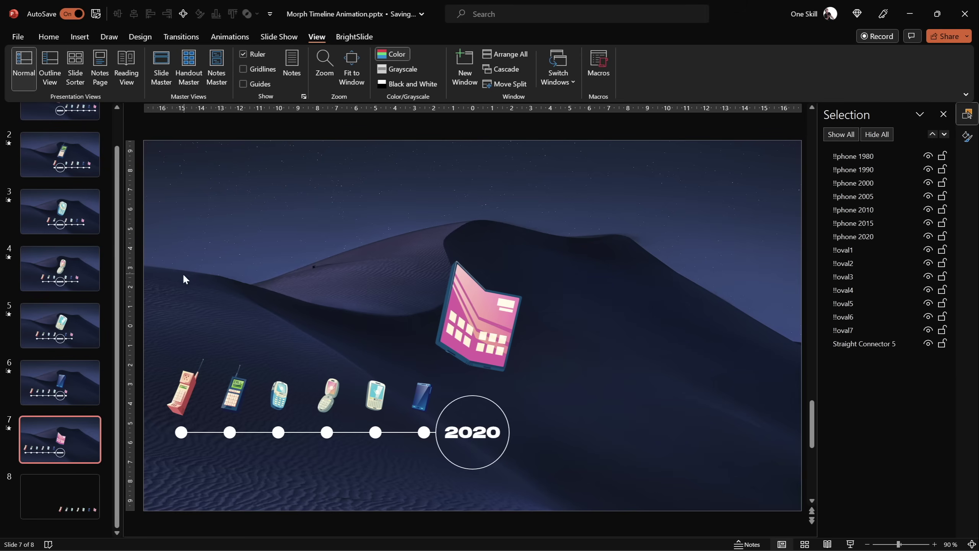
Step: Return to slide 1 and play the slide show to preview the morphing phones
scroll(118, 262, "up", 2)
left_click(68, 135)
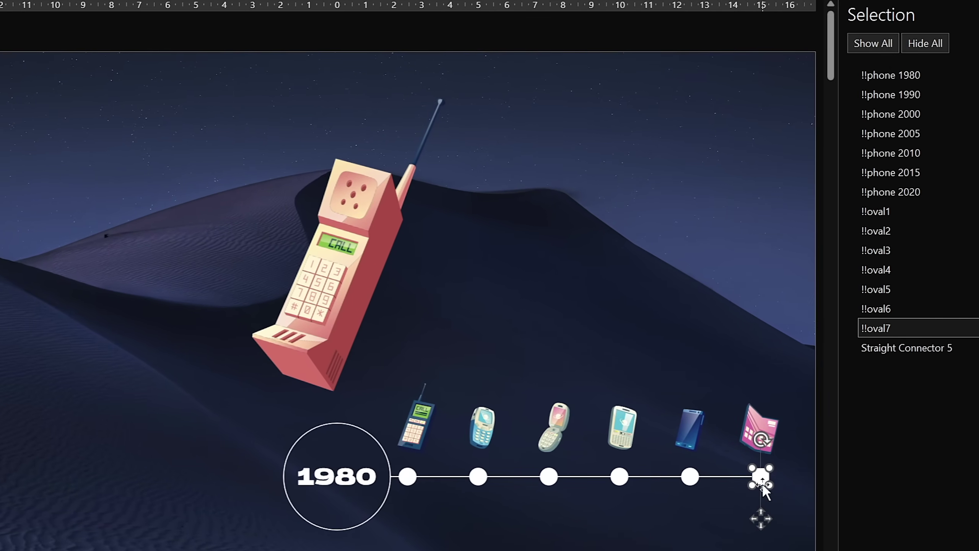
Step: Hyperlink slide 1's last timeline dot to slide 7
key("ctrl+k")
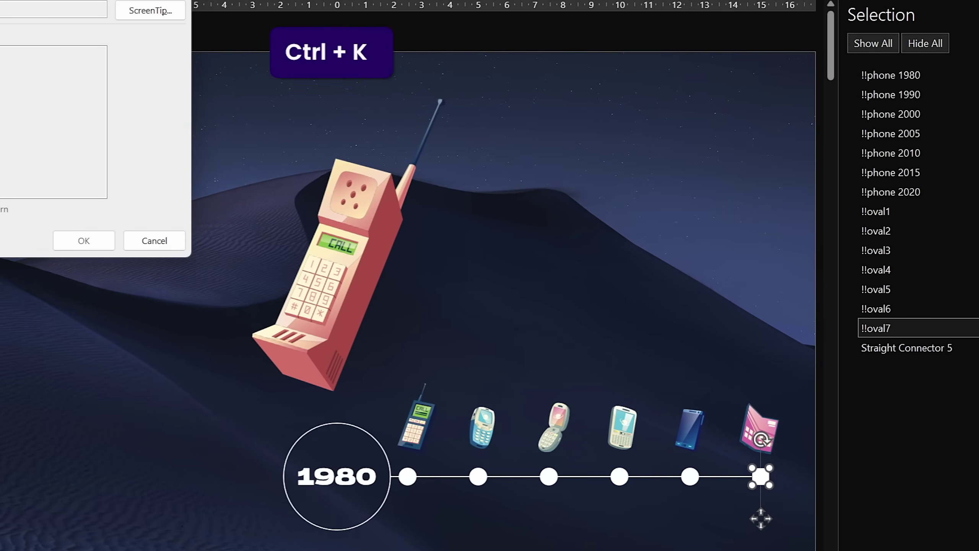
left_click_drag(0, 0, 401, 54)
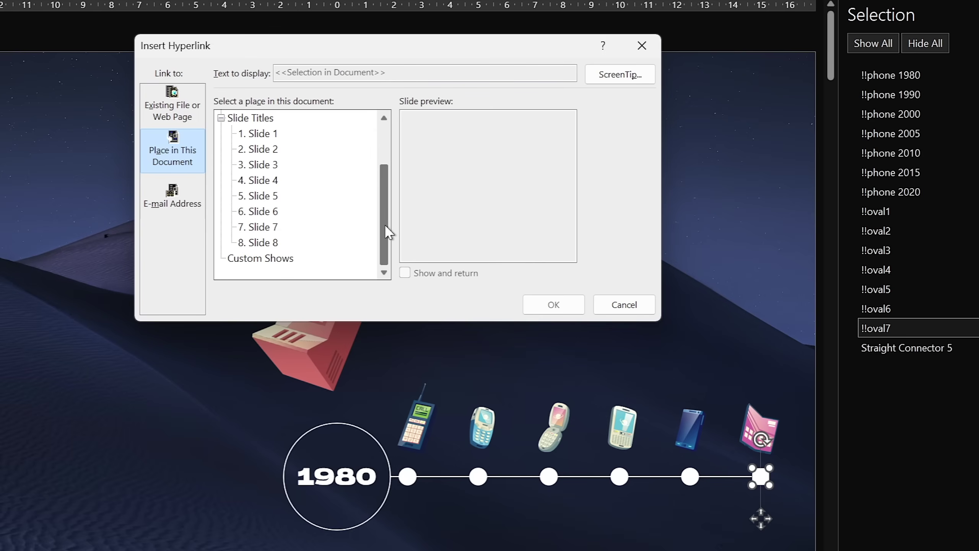
left_click(266, 243)
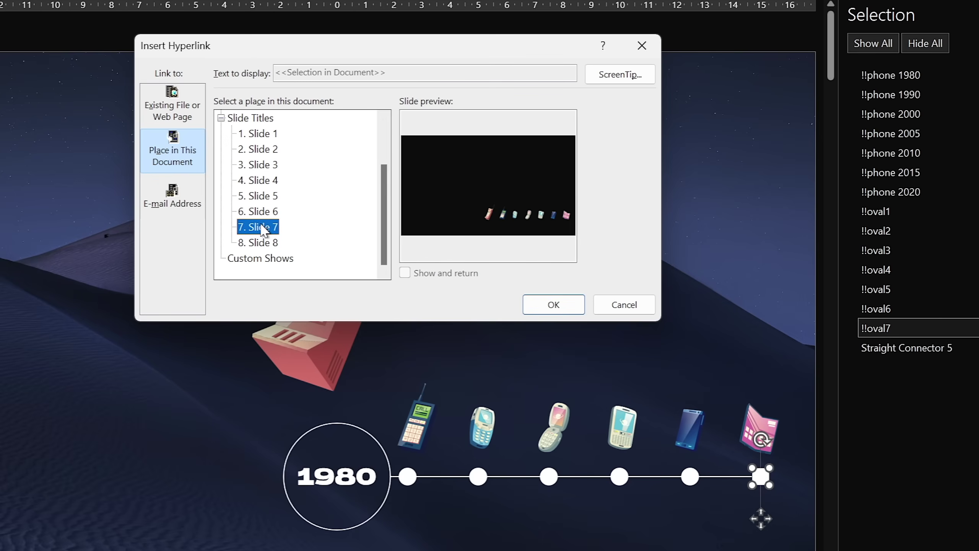
left_click(544, 304)
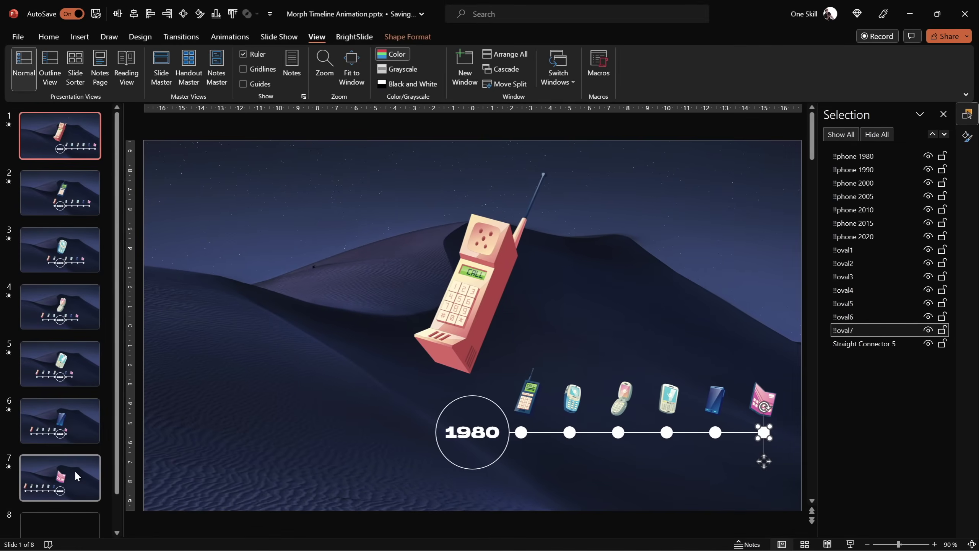
Step: Hyperlink slide 7's first timeline dot back to Slide 1
left_click(74, 469)
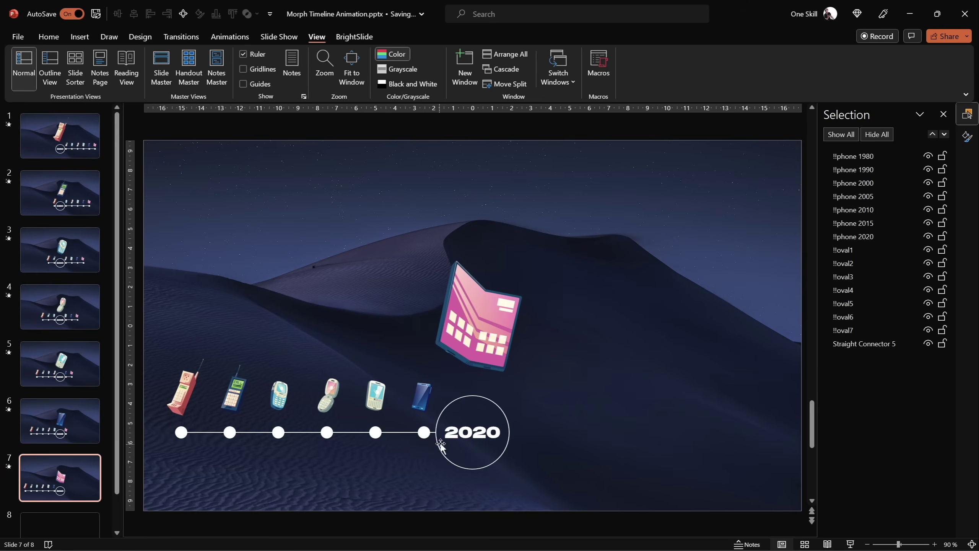
left_click(182, 432)
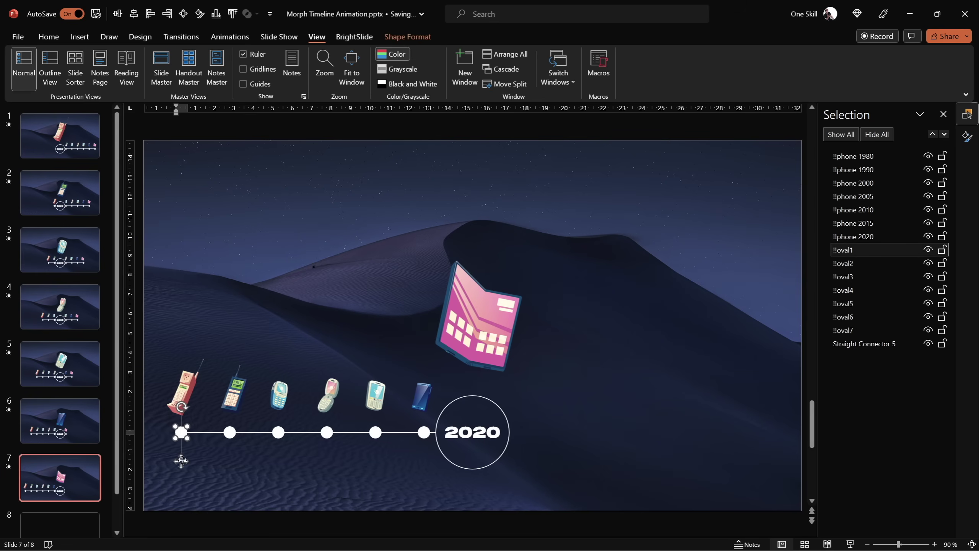
key("ctrl+k")
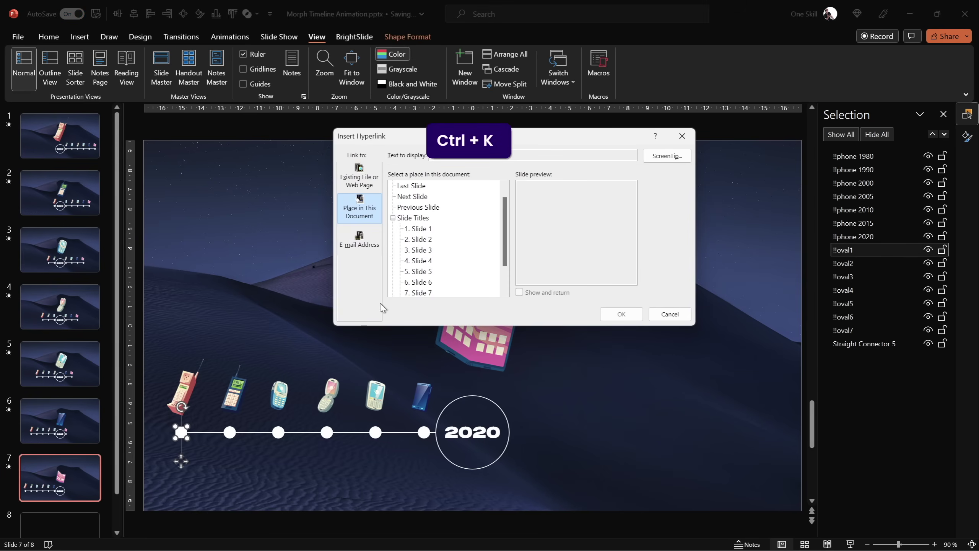
left_click(425, 230)
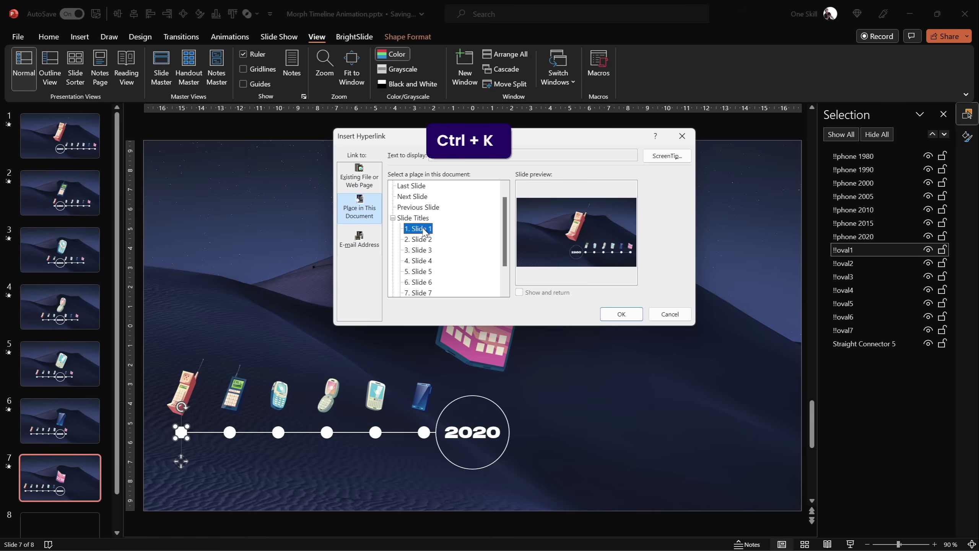
left_click(621, 314)
left_click(80, 136)
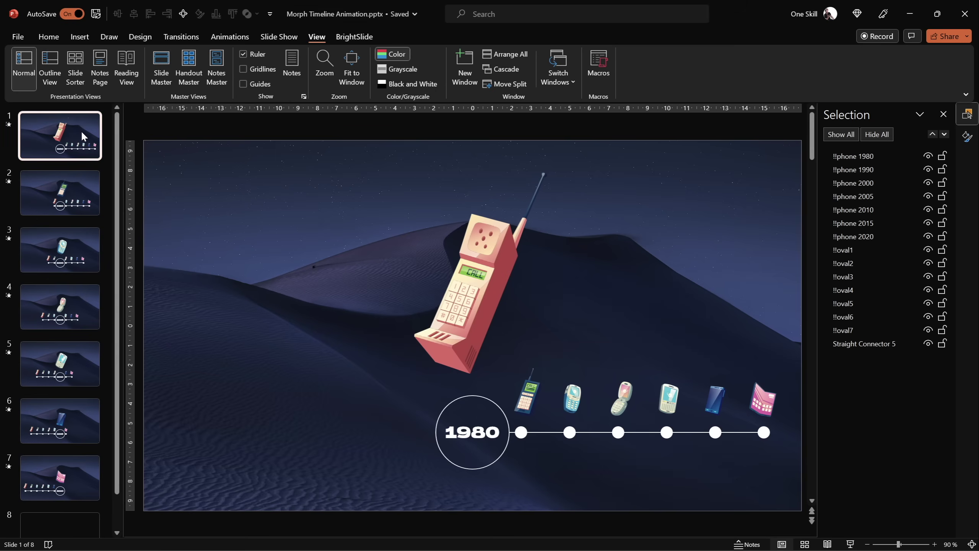